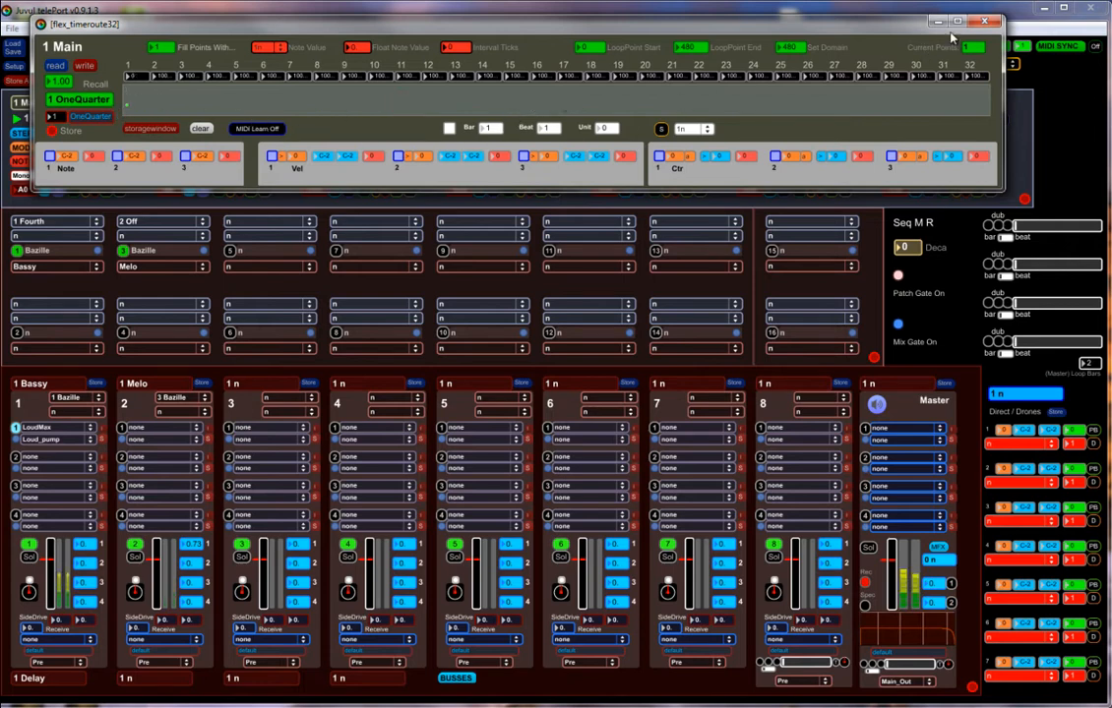
Examine the step editors of the Fourth and Off sequencers.
{"action": "left_click", "coordinate": [982, 23]}
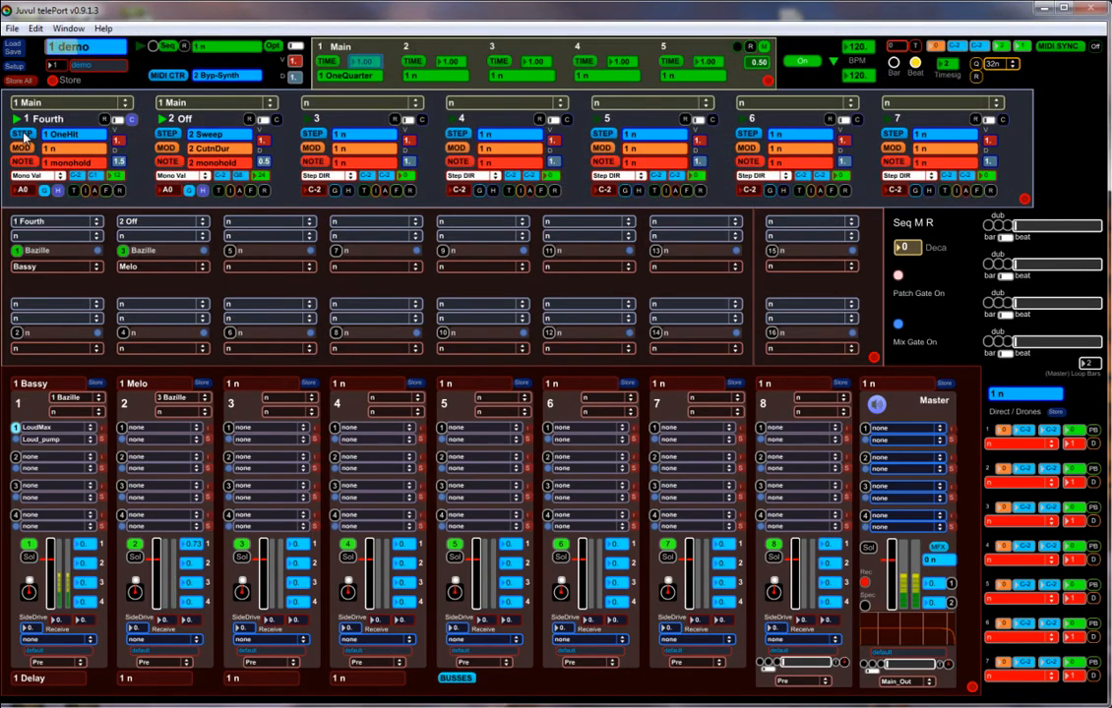
{"action": "left_click", "coordinate": [24, 134]}
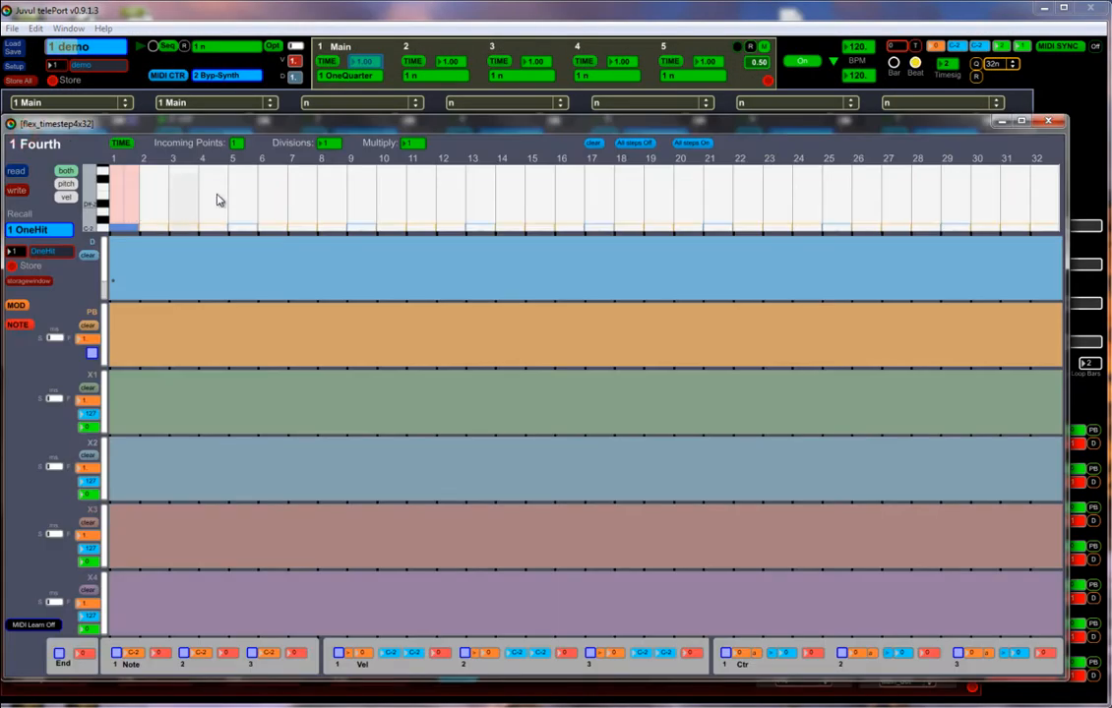
{"action": "left_click", "coordinate": [1051, 125]}
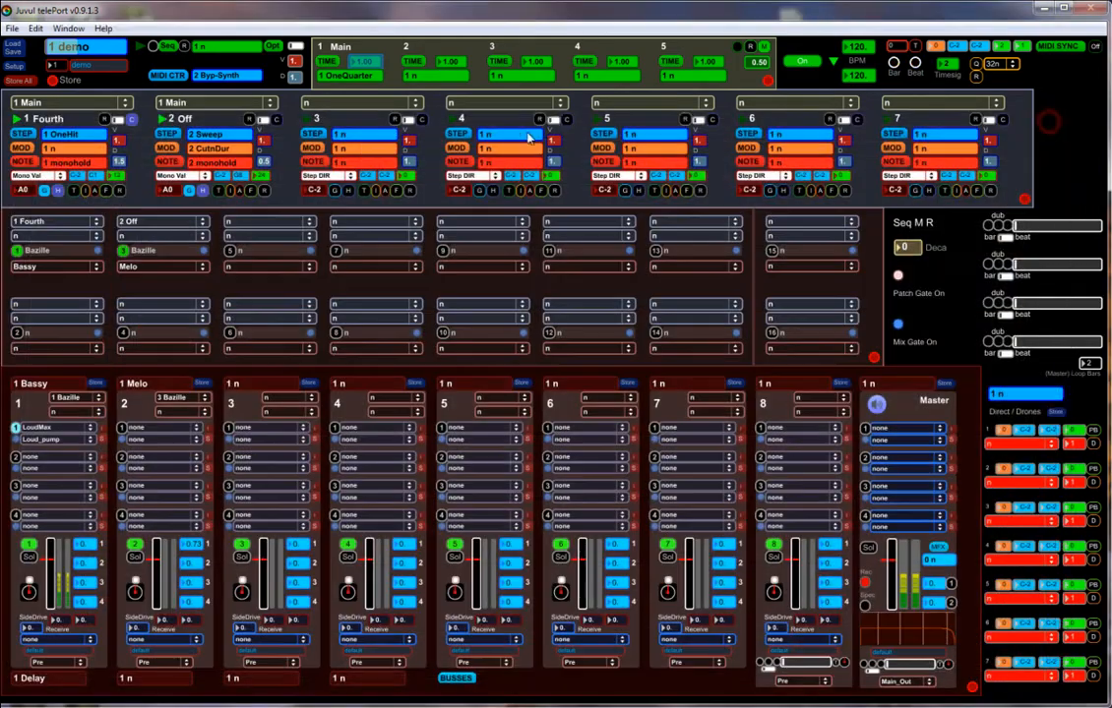
{"action": "left_click", "coordinate": [167, 133]}
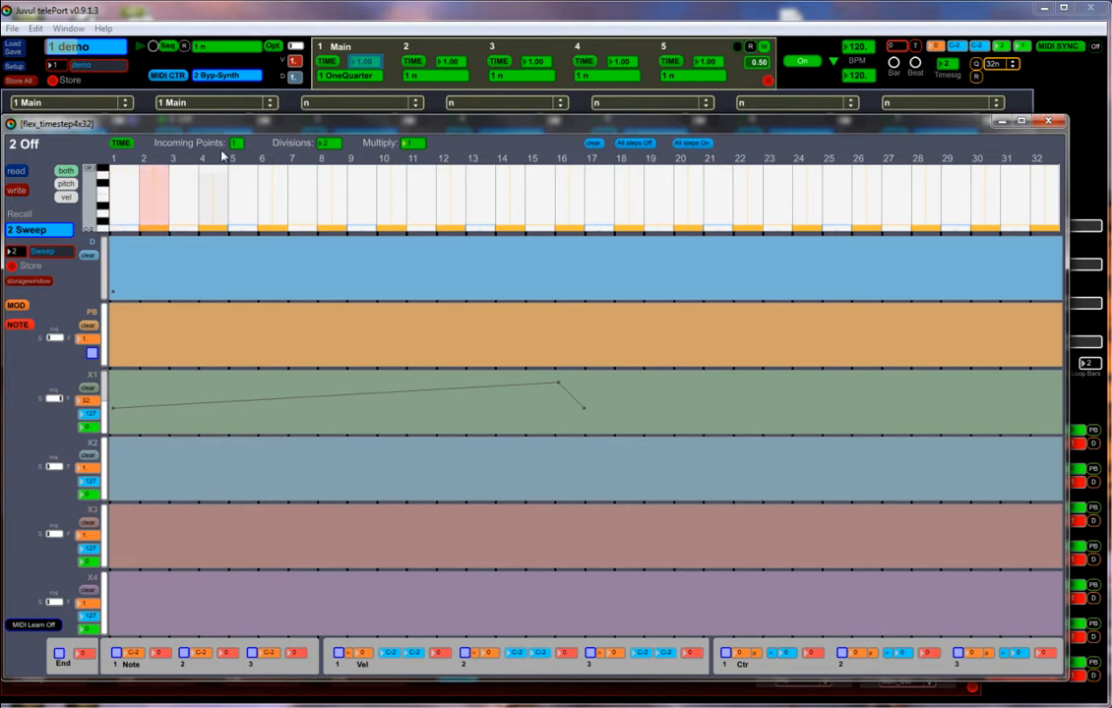
Add a second point at about 220 ticks to the Main time route and set the Off sequencer's divisions to 1.
{"action": "left_click", "coordinate": [122, 143]}
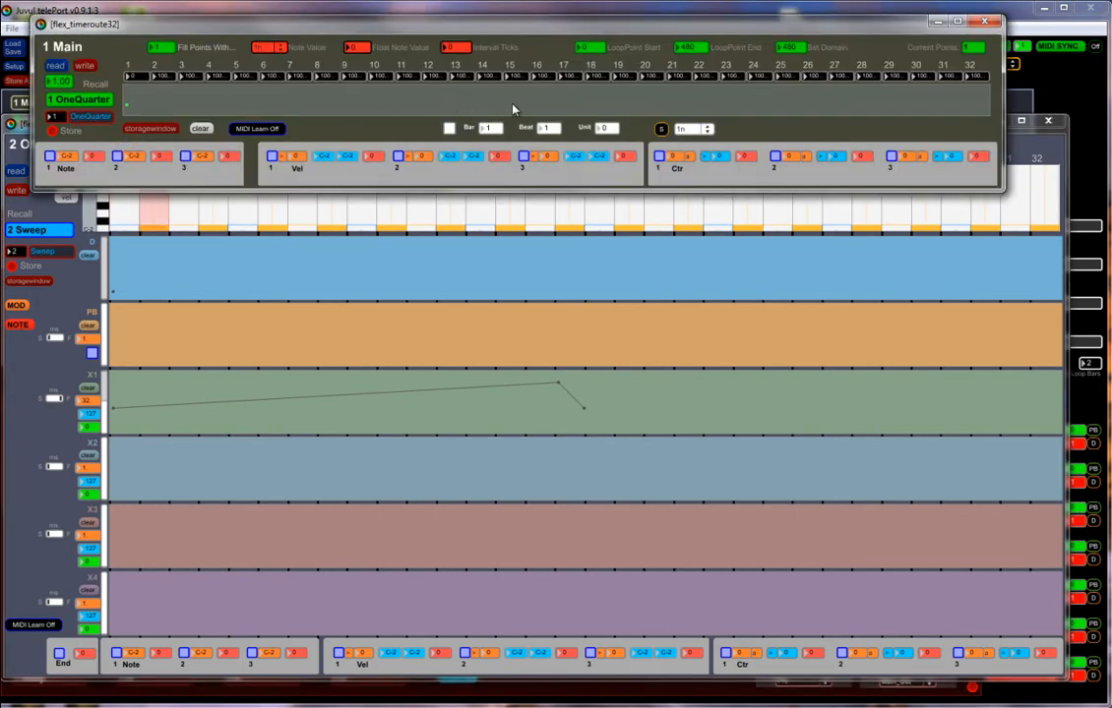
{"action": "left_click_drag", "start_coordinate": [495, 102], "coordinate": [523, 103]}
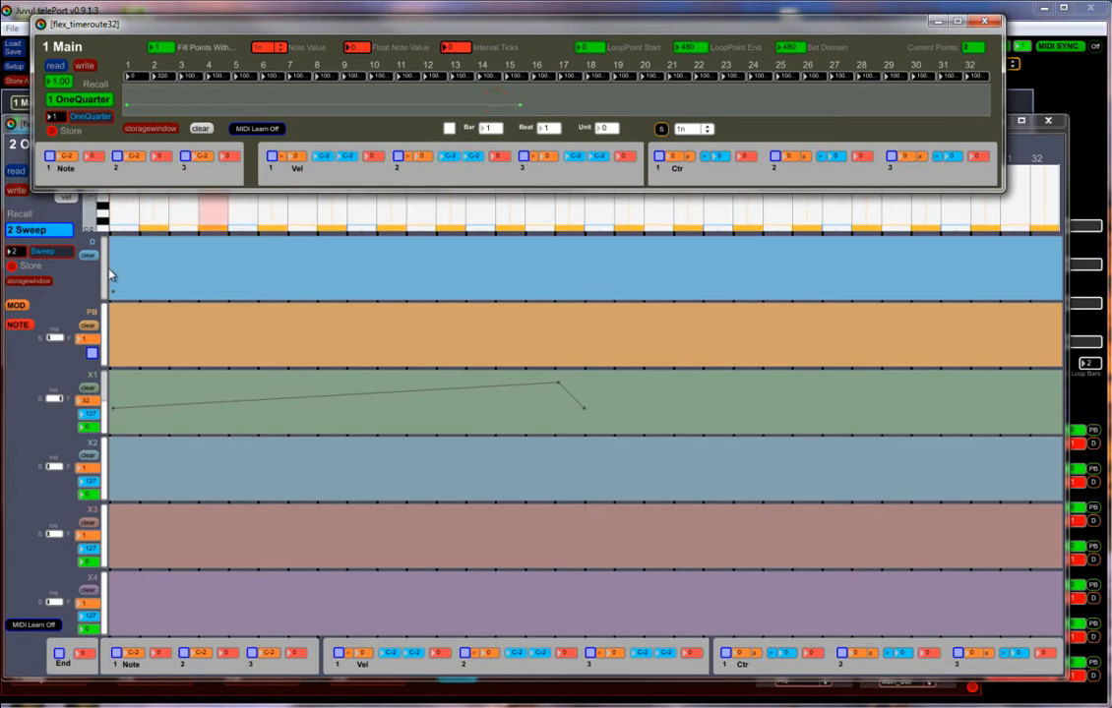
{"action": "left_click", "coordinate": [25, 138]}
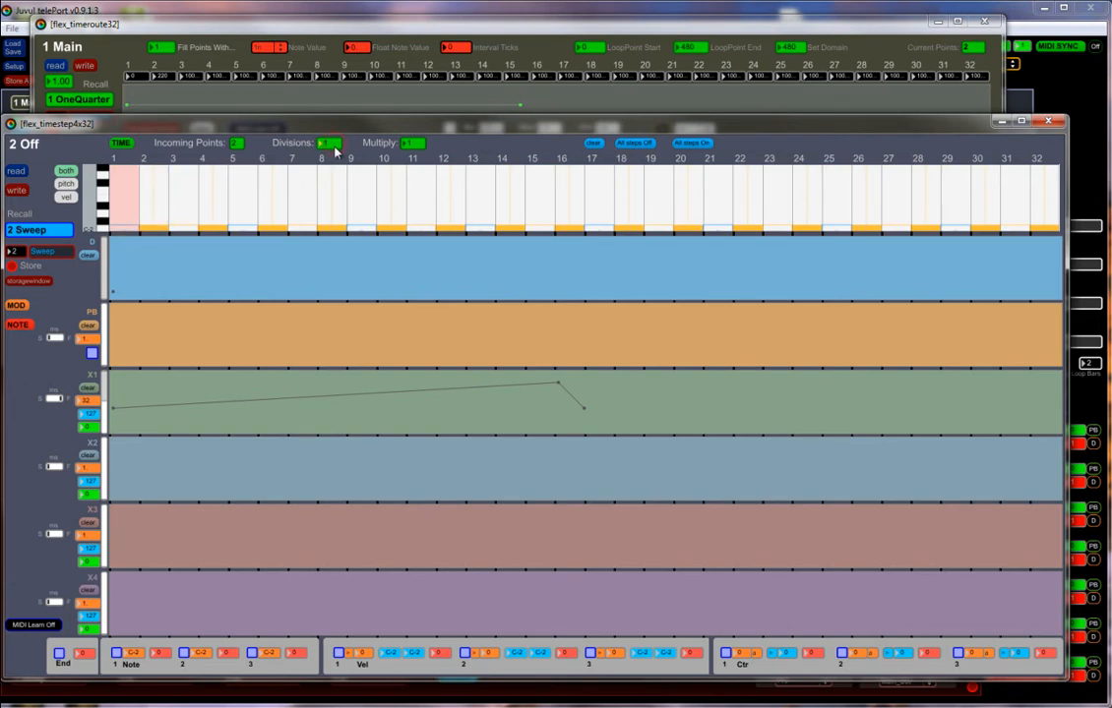
Try the Main time route's second point at about 112 ticks and at about 338 ticks.
{"action": "left_click", "coordinate": [430, 27]}
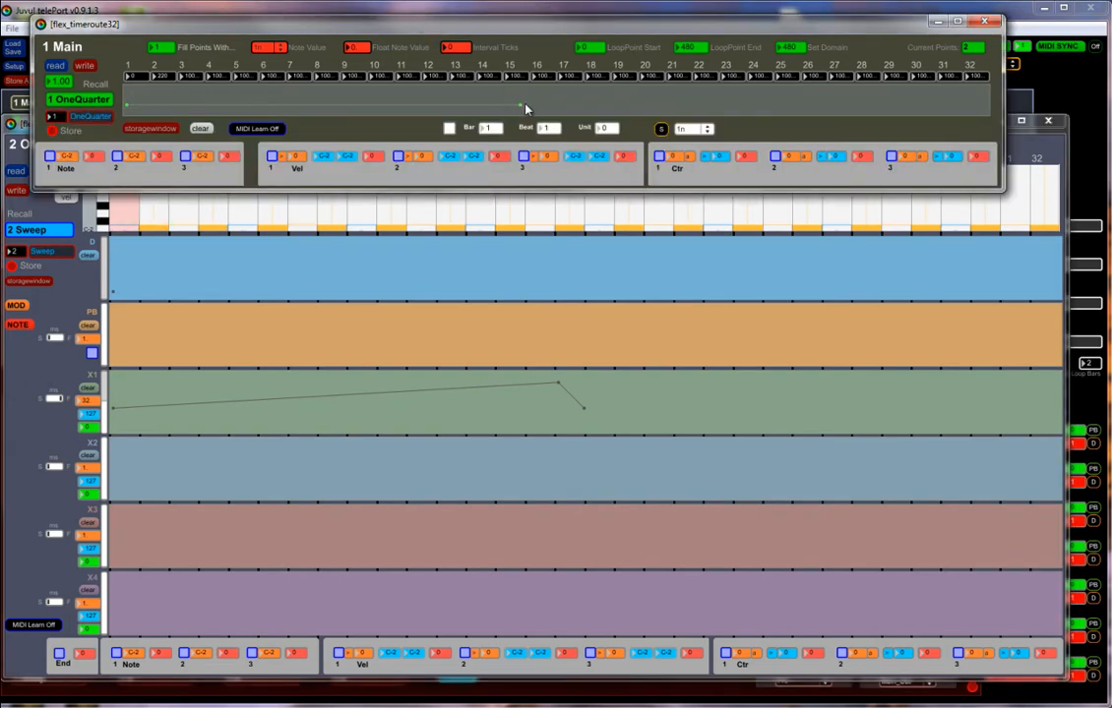
{"action": "left_click_drag", "start_coordinate": [521, 105], "coordinate": [327, 112]}
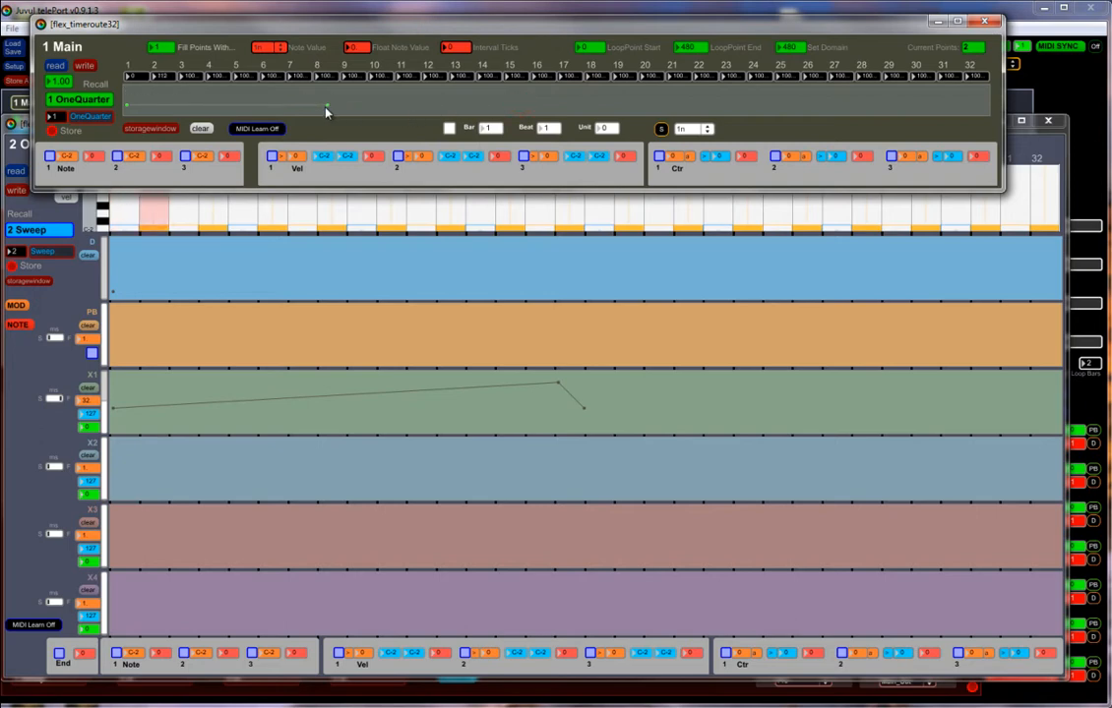
{"action": "left_click", "coordinate": [21, 128]}
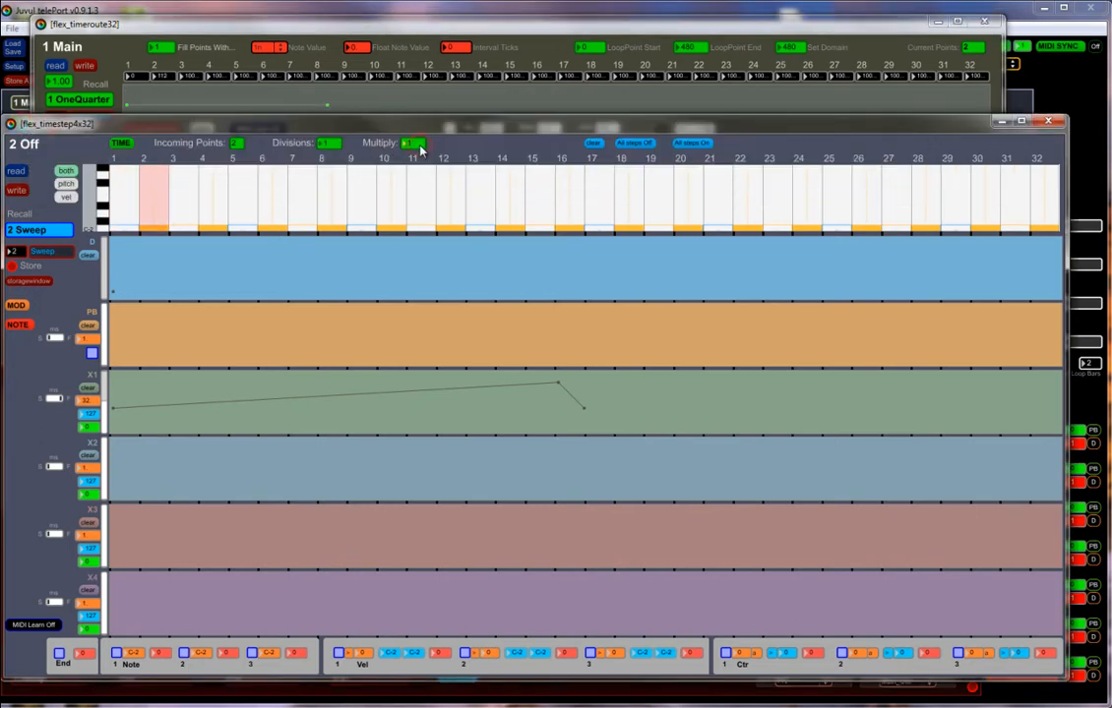
{"action": "left_click", "coordinate": [417, 26]}
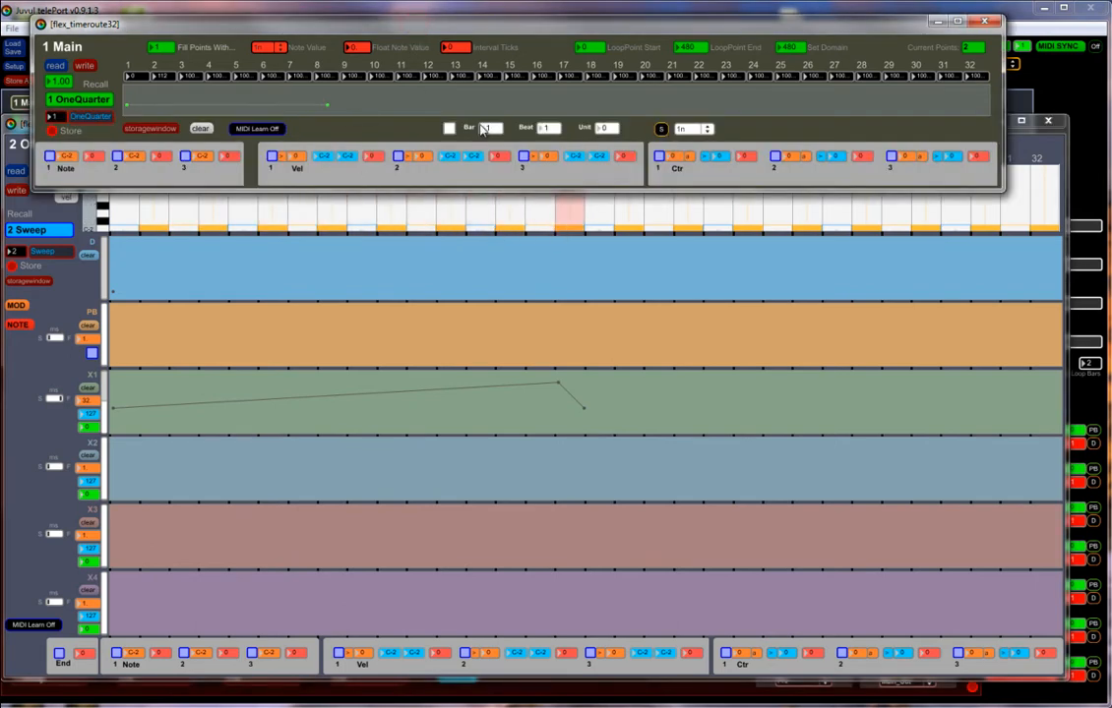
{"action": "left_click_drag", "start_coordinate": [328, 106], "coordinate": [734, 107]}
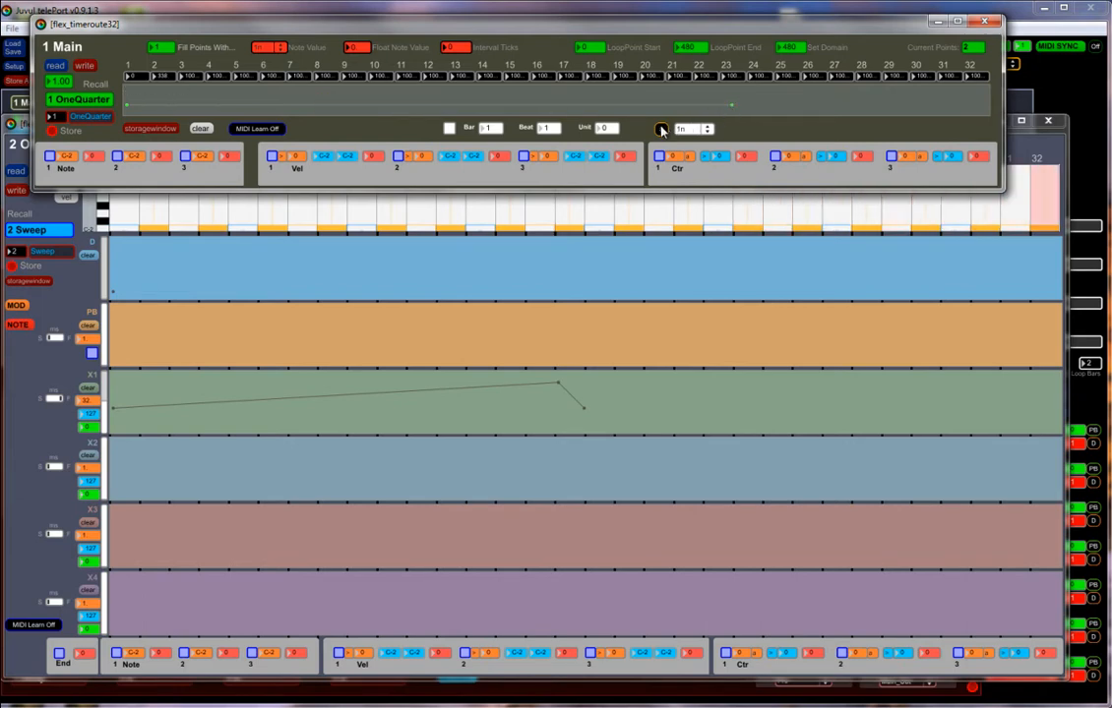
Enable snapping at 32n in the Main time route and move its second point to 60 ticks.
{"action": "left_click", "coordinate": [660, 129]}
{"action": "left_click", "coordinate": [694, 129]}
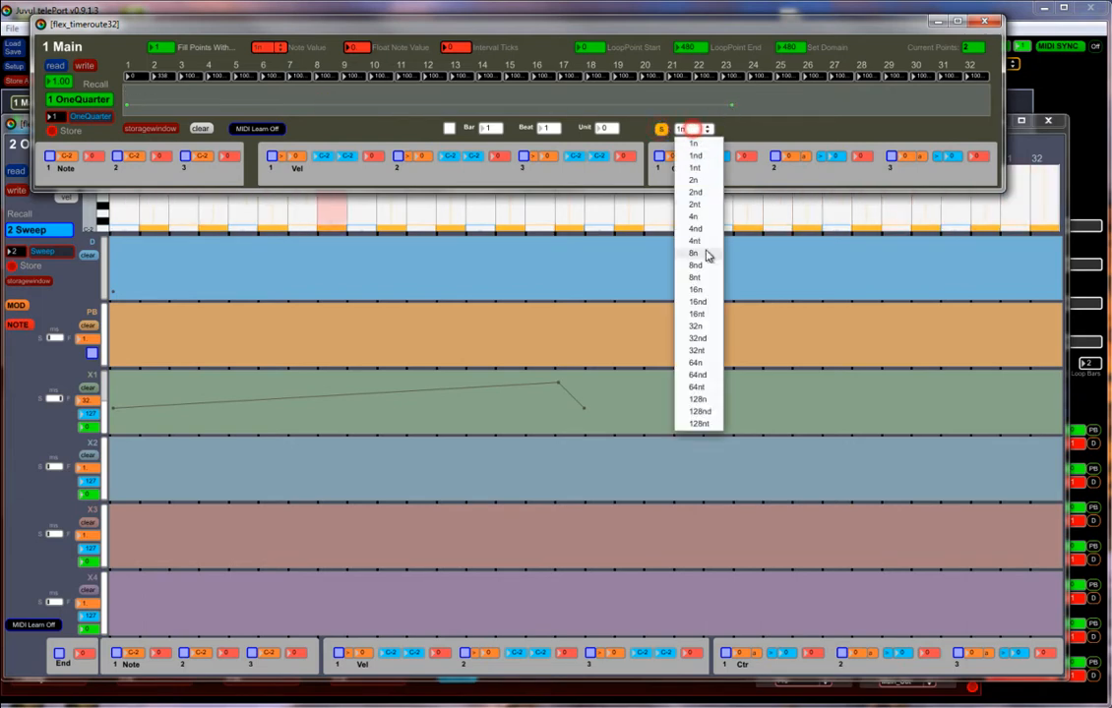
{"action": "left_click", "coordinate": [707, 327]}
{"action": "left_click_drag", "start_coordinate": [732, 105], "coordinate": [233, 105]}
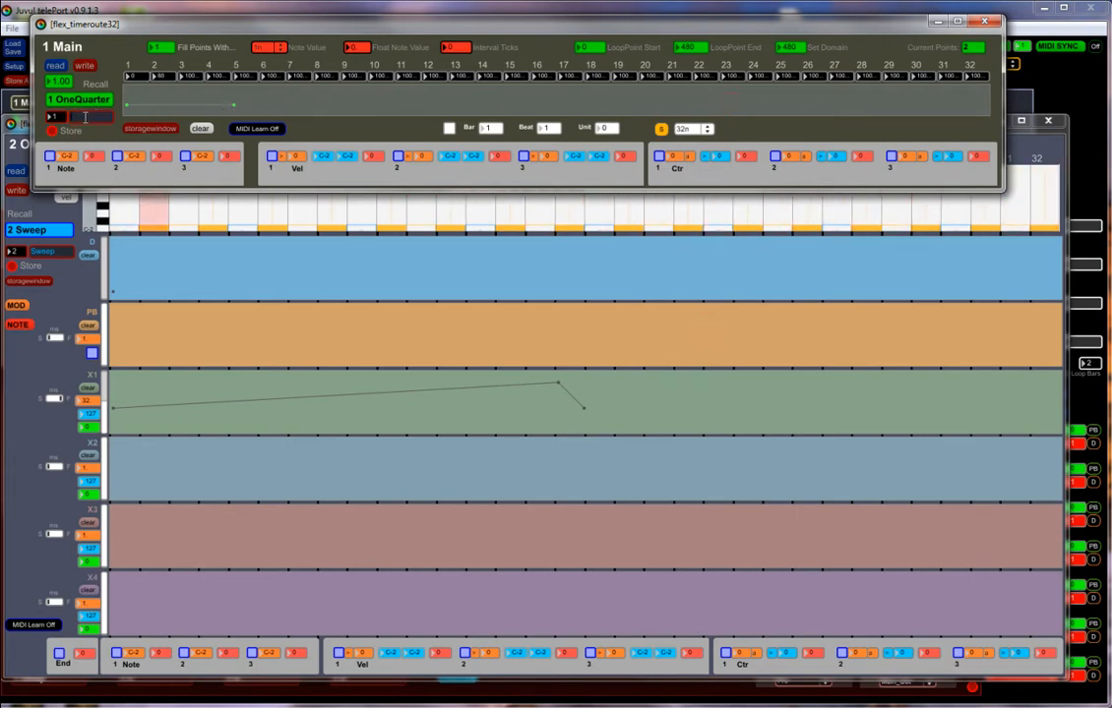
Store the current timing as preset 2, and a version with the second point at 420 ticks as preset 3.
{"action": "left_click_drag", "start_coordinate": [57, 119], "coordinate": [57, 116]}
{"action": "left_click", "coordinate": [52, 131]}
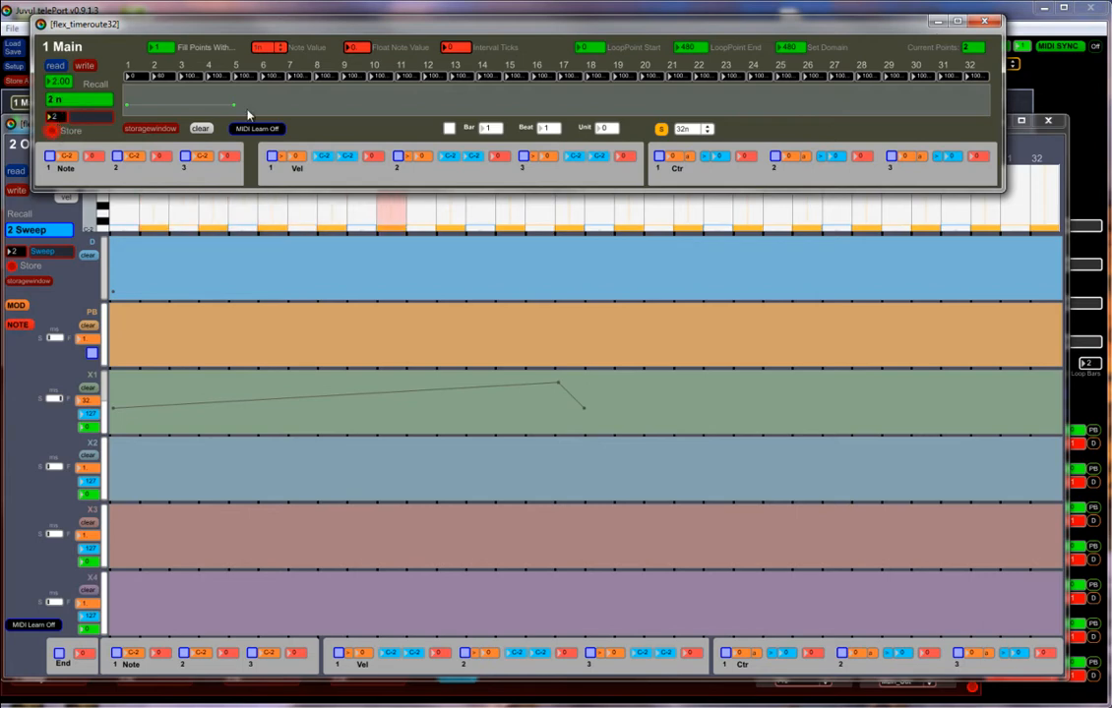
{"action": "left_click_drag", "start_coordinate": [234, 107], "coordinate": [878, 105]}
{"action": "left_click_drag", "start_coordinate": [57, 119], "coordinate": [57, 117]}
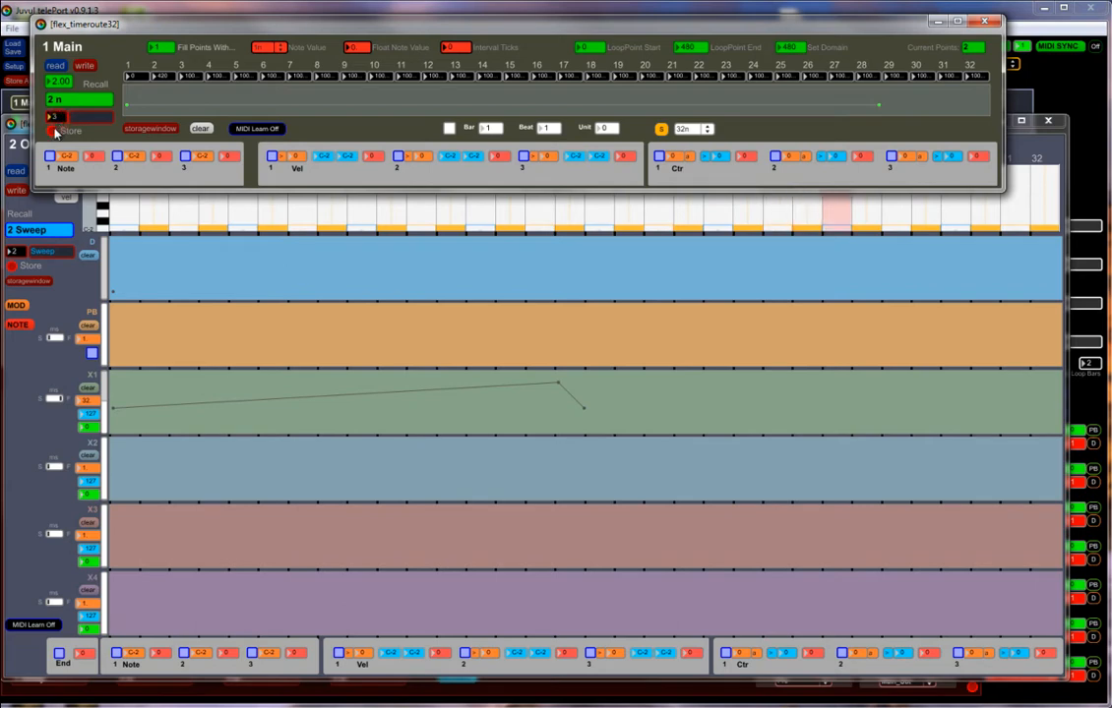
{"action": "left_click", "coordinate": [52, 131]}
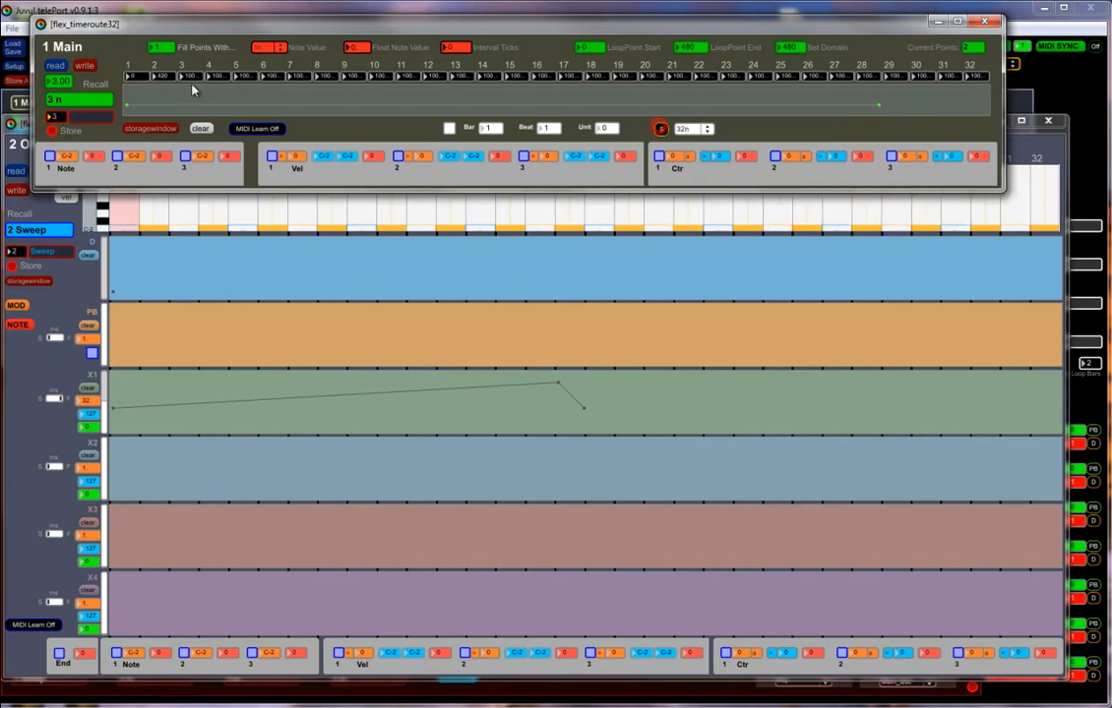
Blend time presets 2 and 3 with a recall value of 2.34 and set the second point to 240 ticks.
{"action": "left_click_drag", "start_coordinate": [71, 86], "coordinate": [70, 130]}
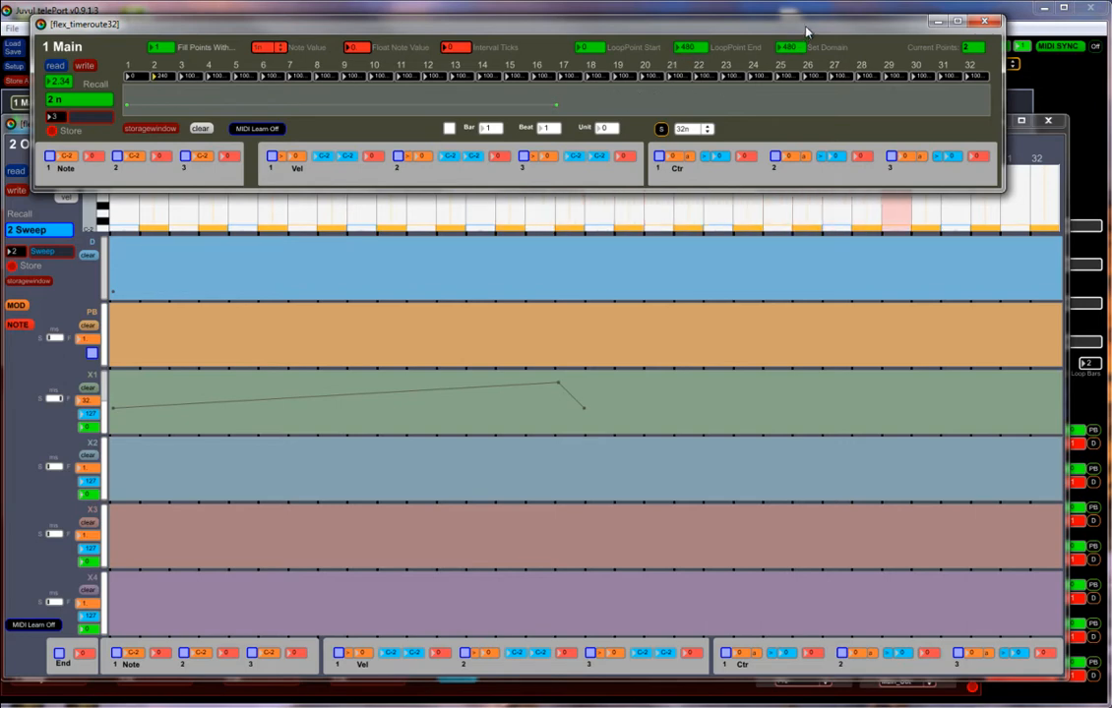
{"action": "left_click_drag", "start_coordinate": [807, 30], "coordinate": [859, 31]}
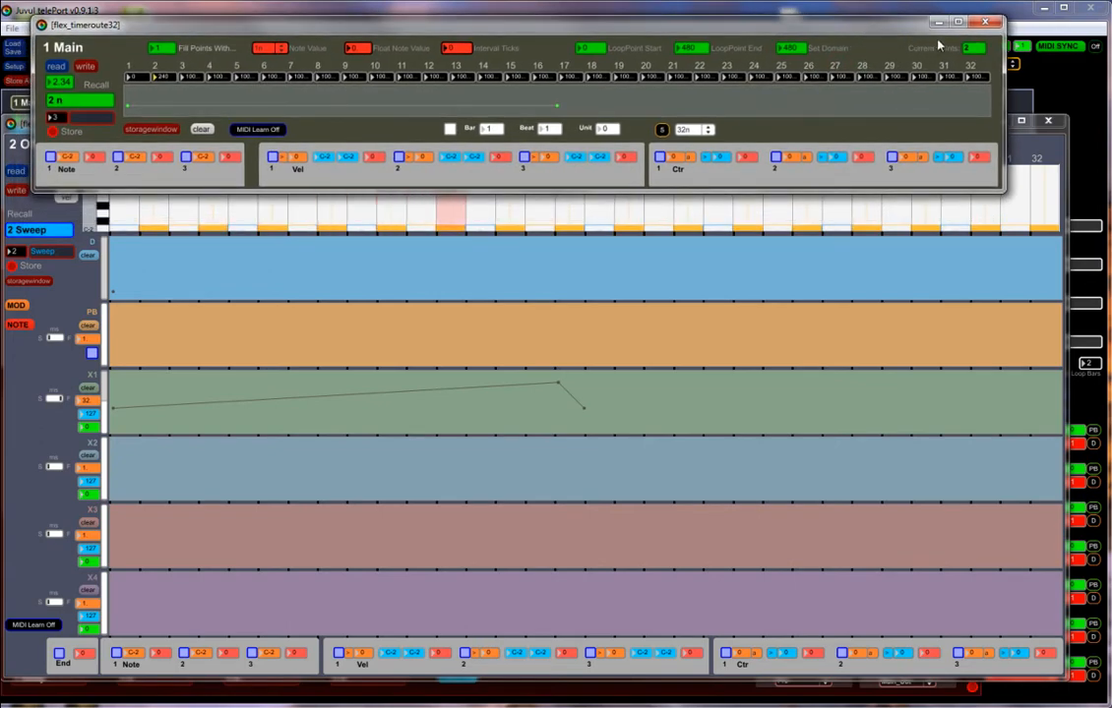
{"action": "left_click", "coordinate": [984, 20]}
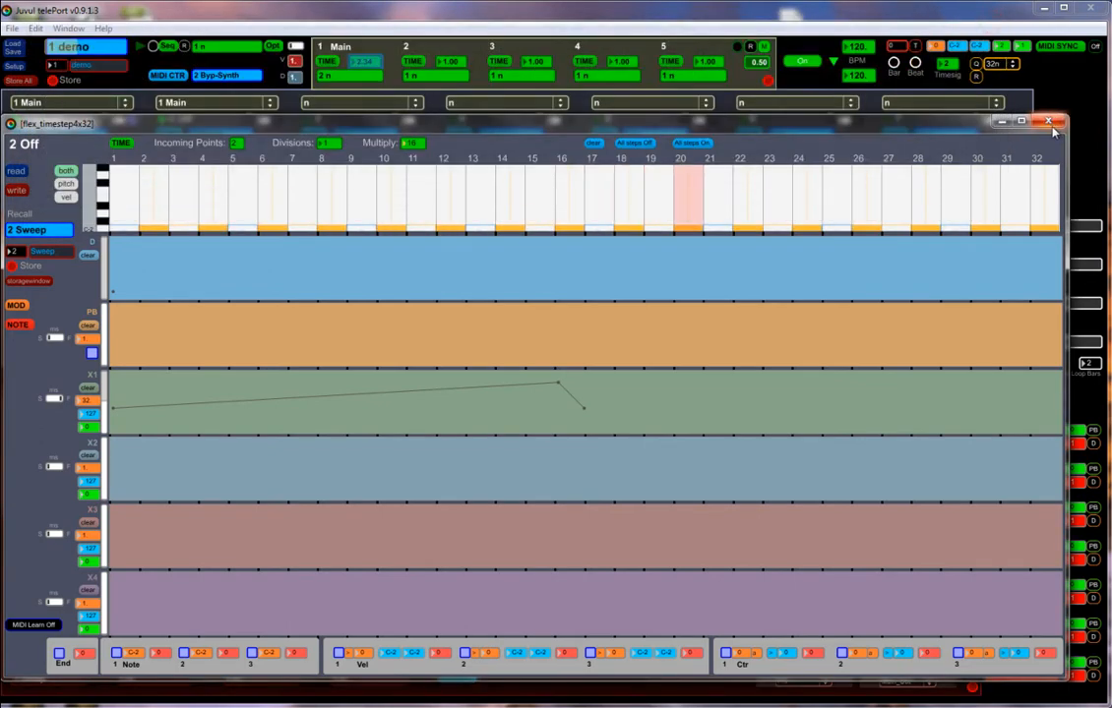
{"action": "left_click", "coordinate": [1048, 121]}
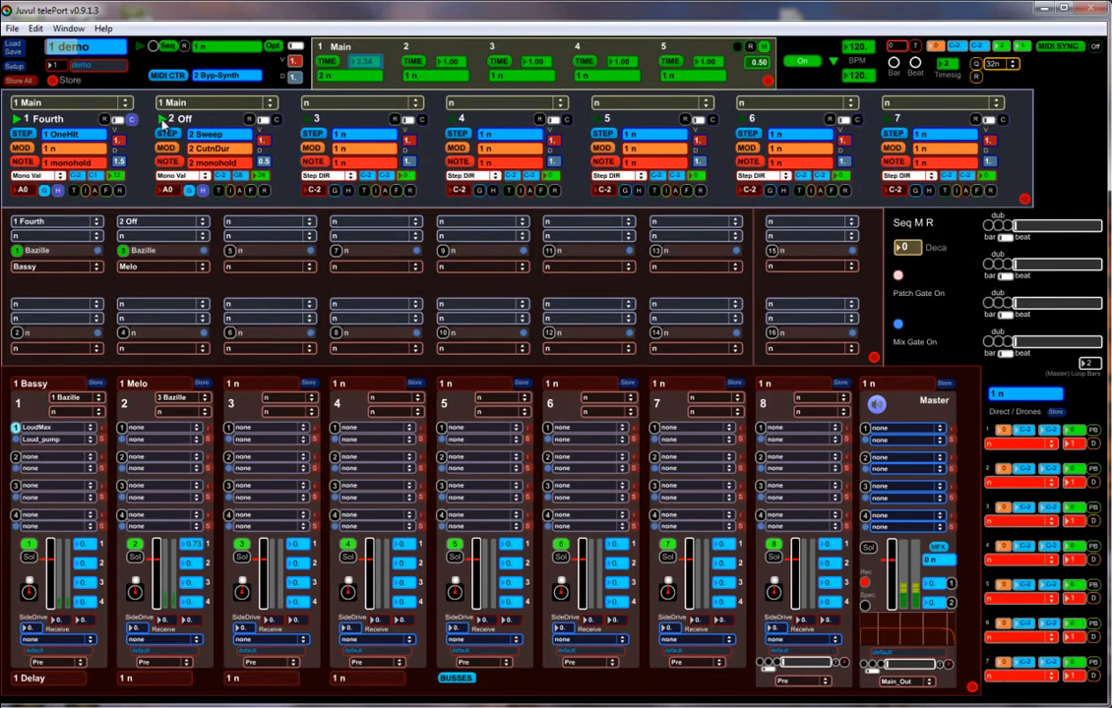
Fill the Main time route with 8 points at a 16n note value.
{"action": "left_click", "coordinate": [329, 62]}
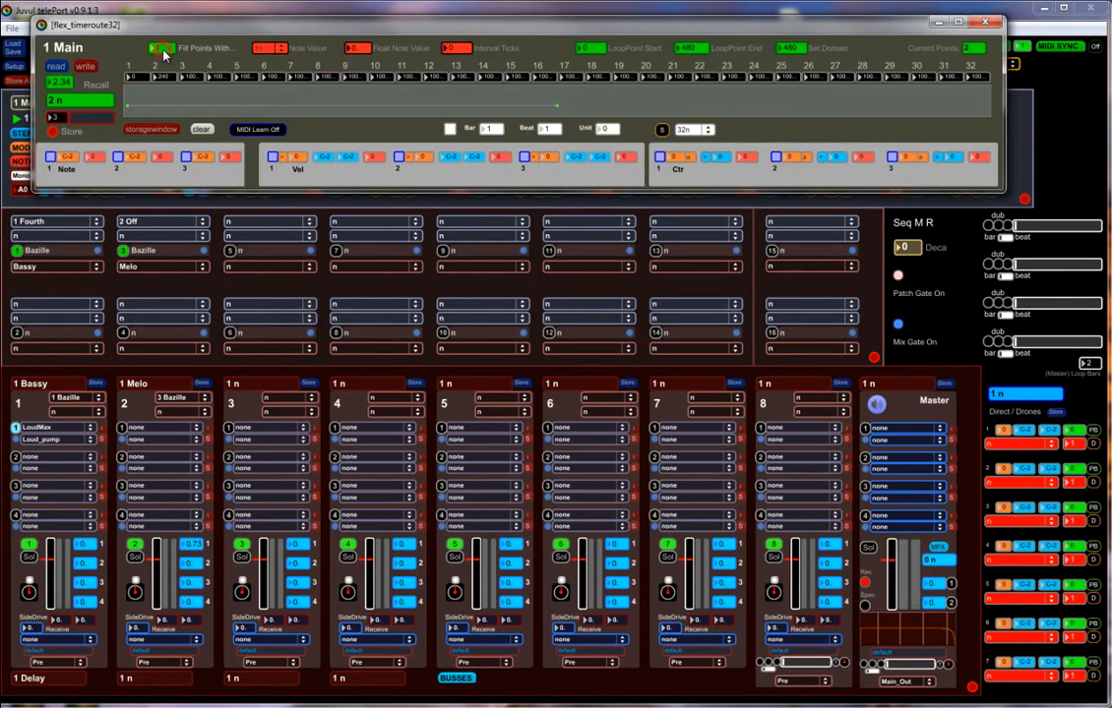
{"action": "left_click", "coordinate": [277, 51]}
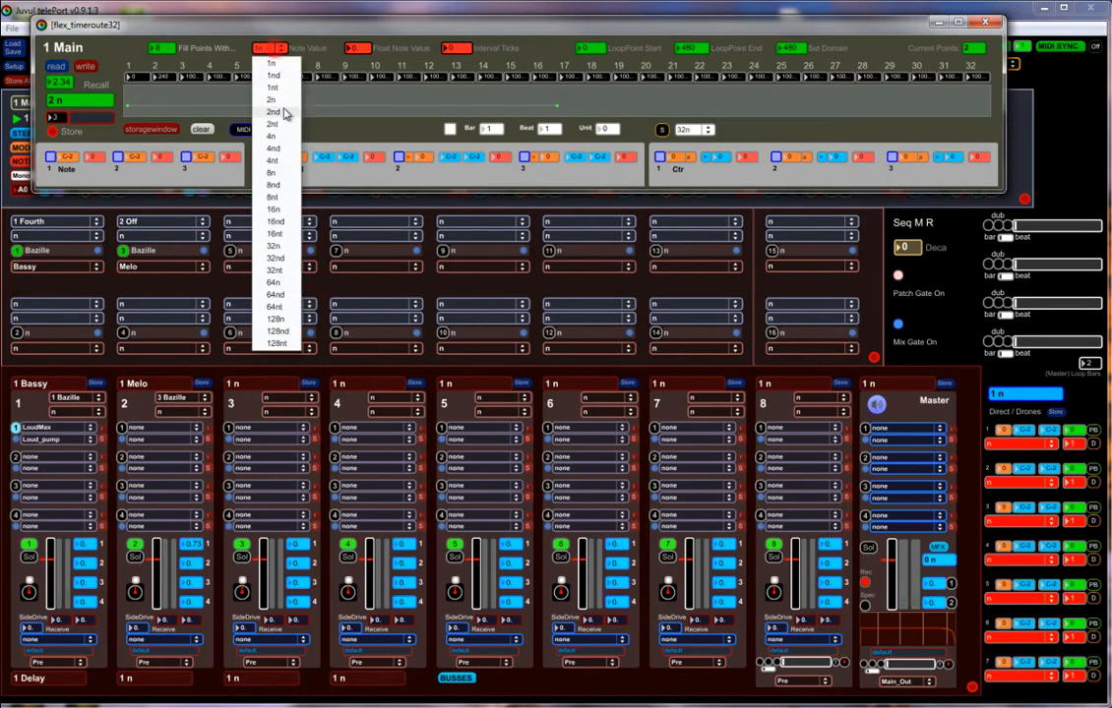
{"action": "left_click", "coordinate": [275, 209]}
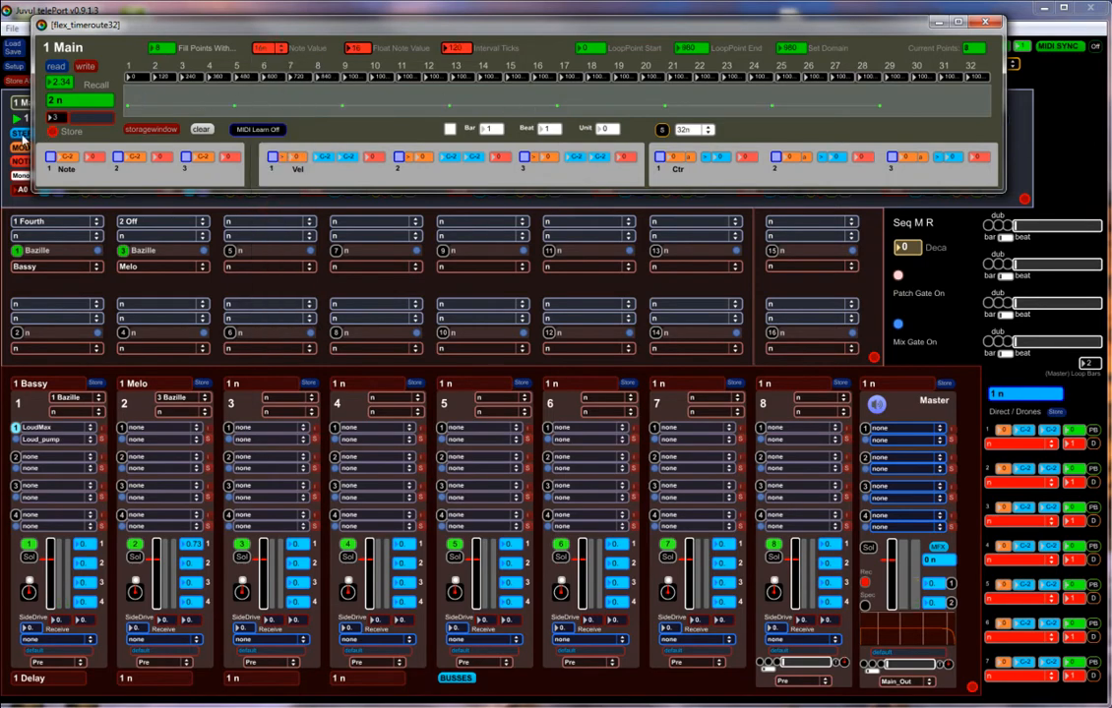
Activate steps 4 and 7 in the Fourth sequencer's step editor, leaving step 5 off.
{"action": "left_click", "coordinate": [22, 126]}
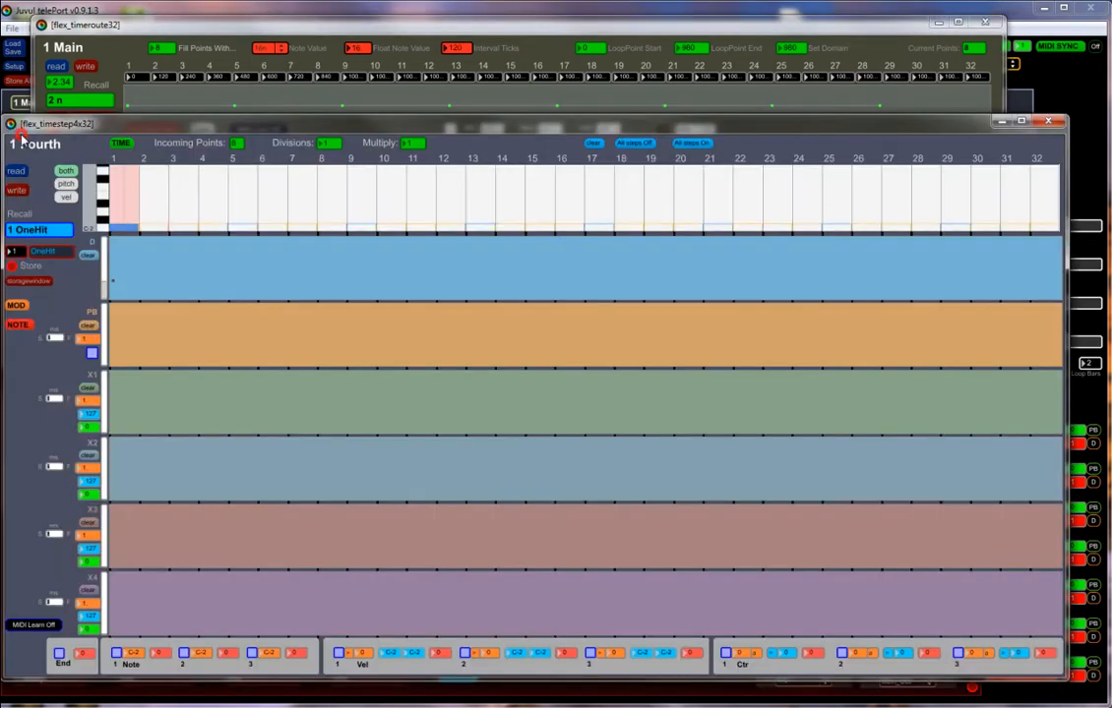
{"action": "left_click", "coordinate": [214, 160]}
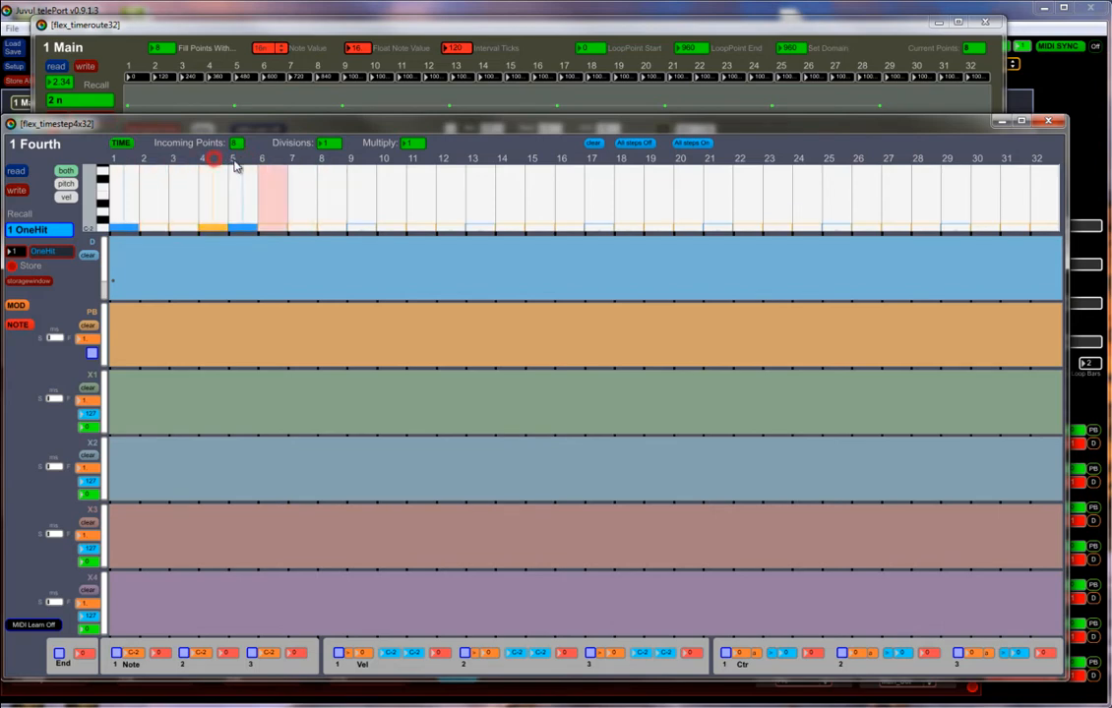
{"action": "left_click", "coordinate": [274, 161]}
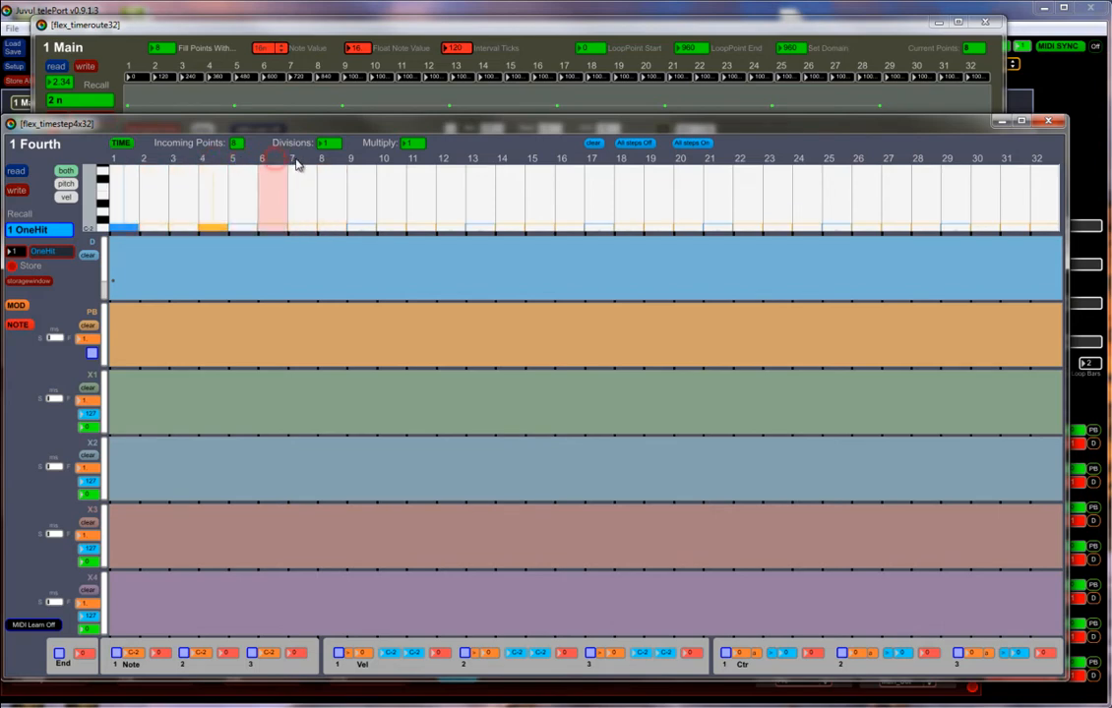
{"action": "left_click", "coordinate": [297, 163]}
Store the evenly spaced eight-point timing of the Main time route as preset 2.
{"action": "left_click", "coordinate": [451, 108]}
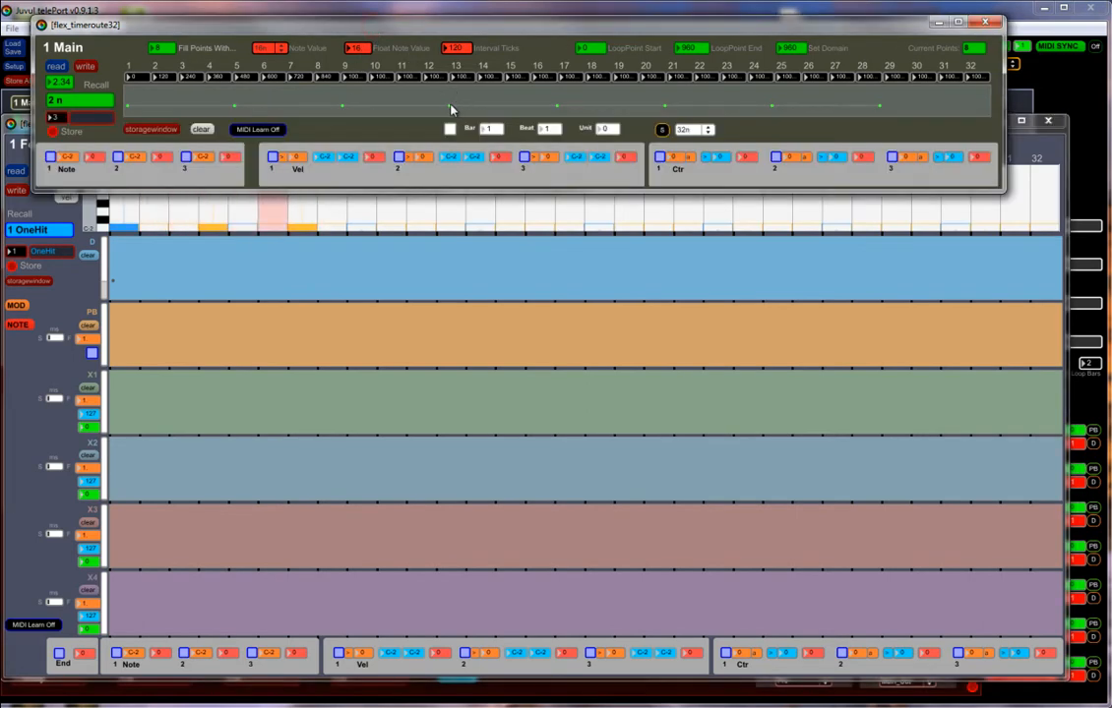
{"action": "left_click_drag", "start_coordinate": [56, 118], "coordinate": [56, 131]}
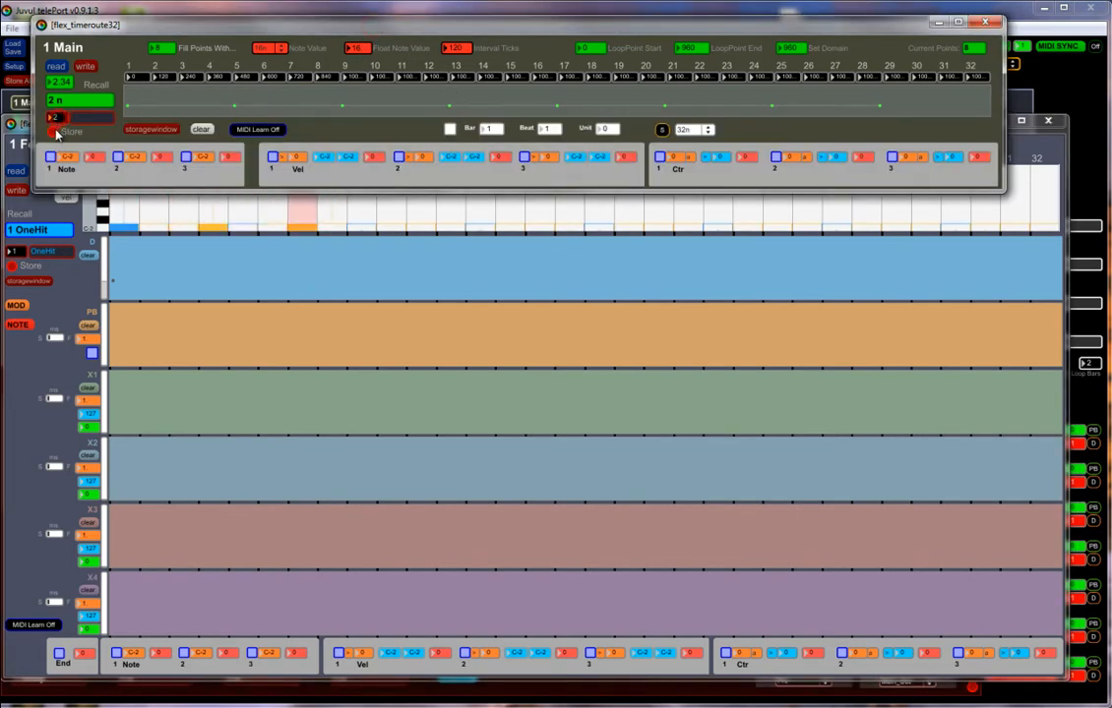
{"action": "left_click", "coordinate": [55, 133]}
Shift the fourth time point to about 314 ticks and the seventh to about 764, and store this timing as preset 3.
{"action": "left_click_drag", "start_coordinate": [446, 110], "coordinate": [407, 110]}
{"action": "left_click_drag", "start_coordinate": [773, 111], "coordinate": [809, 109]}
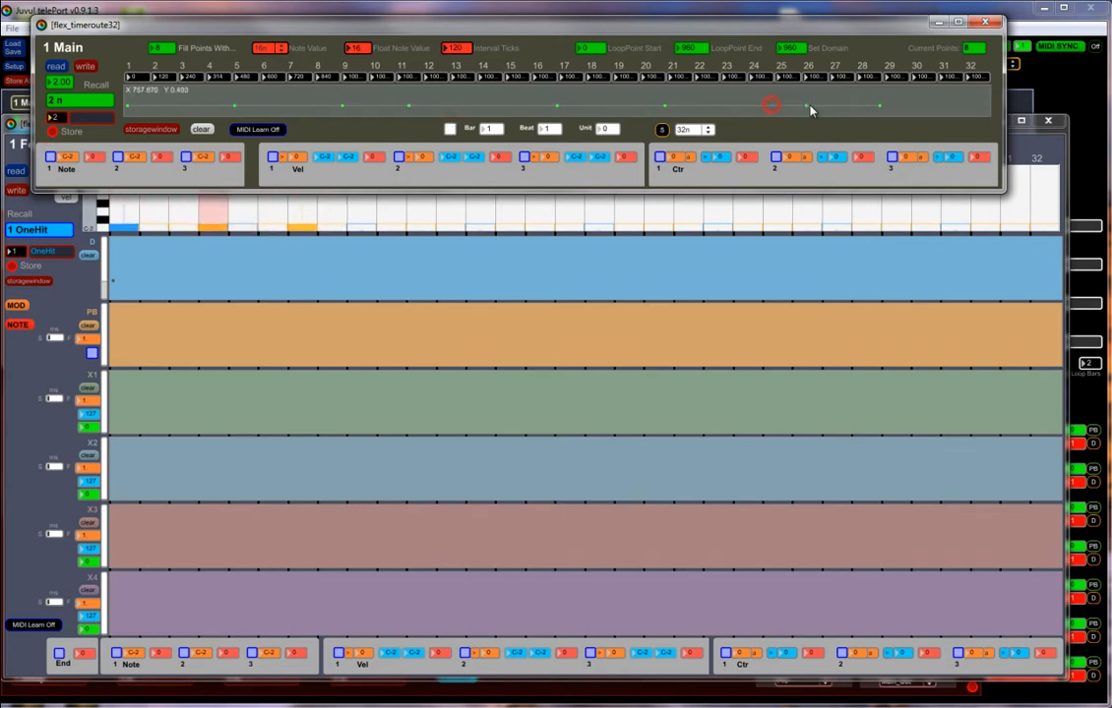
{"action": "left_click_drag", "start_coordinate": [56, 119], "coordinate": [56, 115]}
{"action": "left_click", "coordinate": [54, 132]}
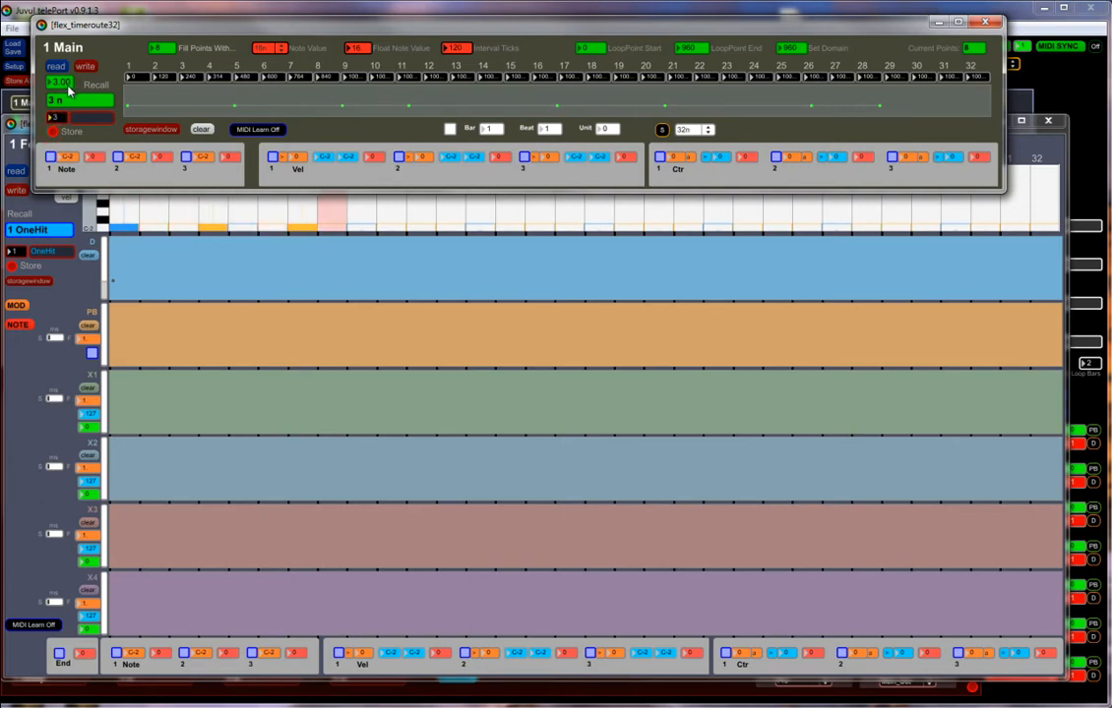
Try blending between time presets 2 and 3, and recall preset 2 for the Main time route.
{"action": "mouse_move", "coordinate": [68, 93]}
{"action": "left_mouse_down"}
{"action": "mouse_move", "coordinate": [71, 171]}
{"action": "mouse_move", "coordinate": [69, 90]}
{"action": "left_mouse_up"}
{"action": "left_click", "coordinate": [70, 98]}
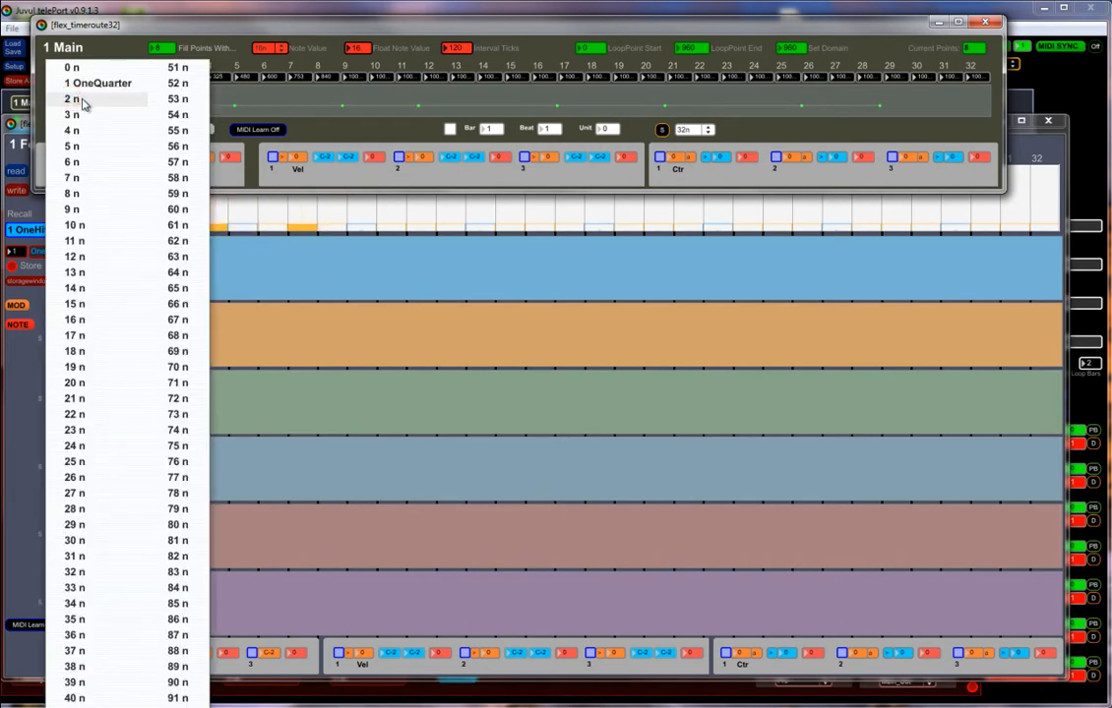
{"action": "left_click", "coordinate": [84, 102]}
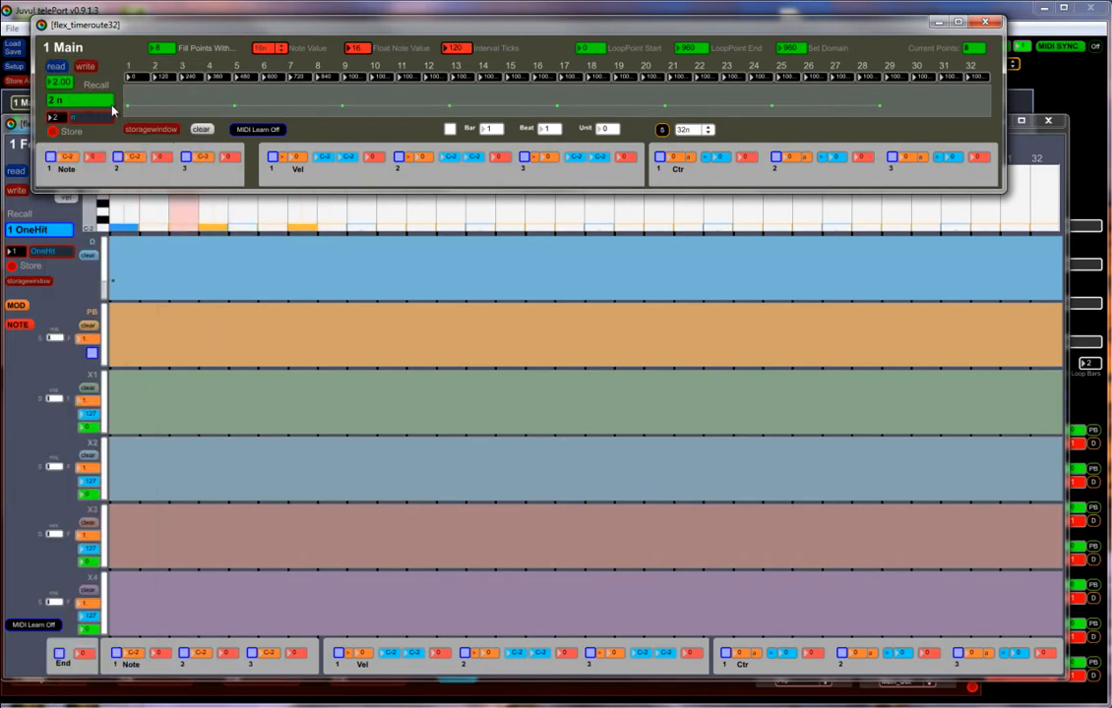
Rename the first two time routes 16th and Poly, and assign the second route to the Off sequencer.
{"action": "left_click", "coordinate": [985, 21]}
{"action": "left_click", "coordinate": [1048, 120]}
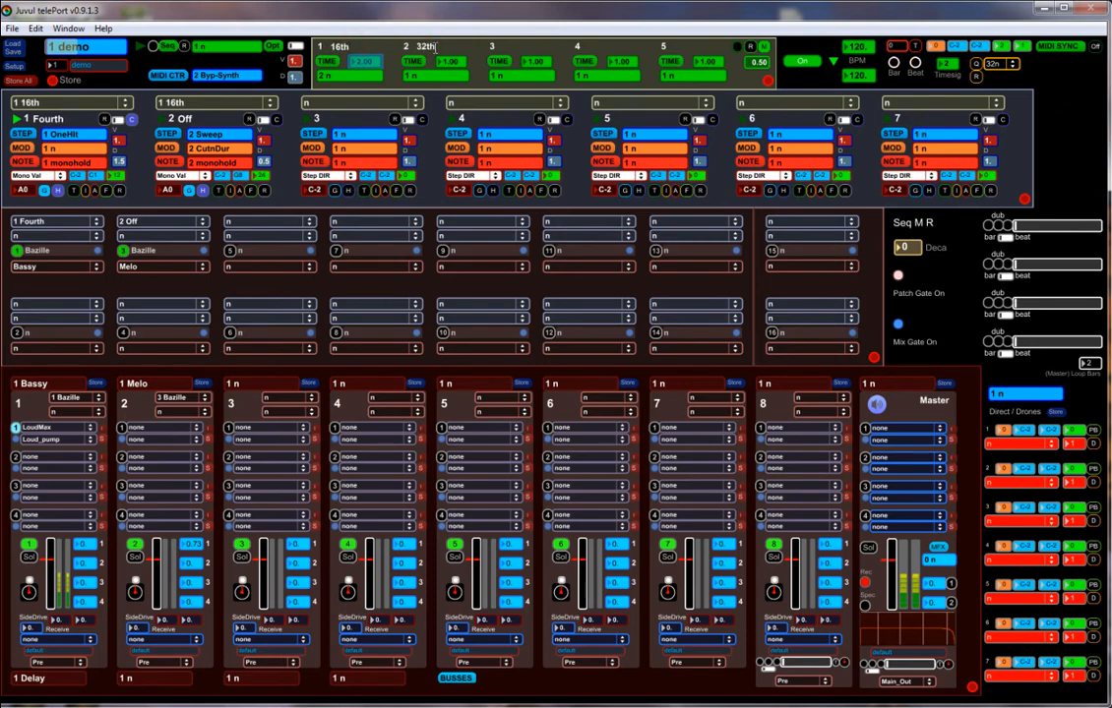
{"action": "left_click", "coordinate": [264, 103]}
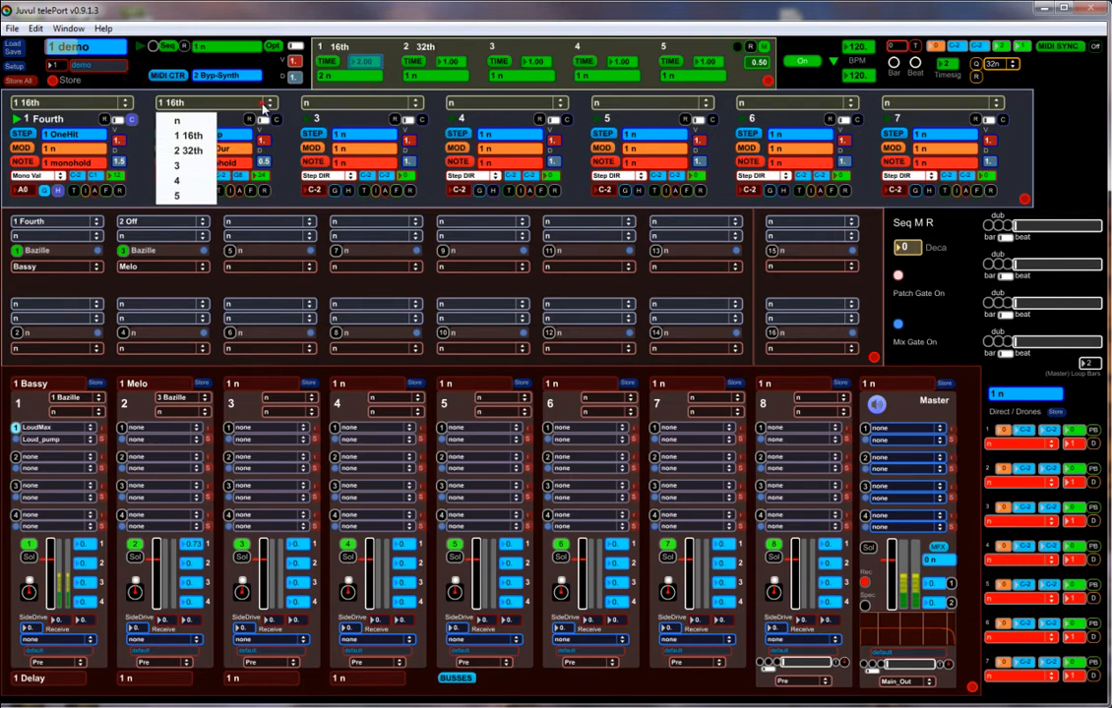
{"action": "left_click", "coordinate": [192, 151]}
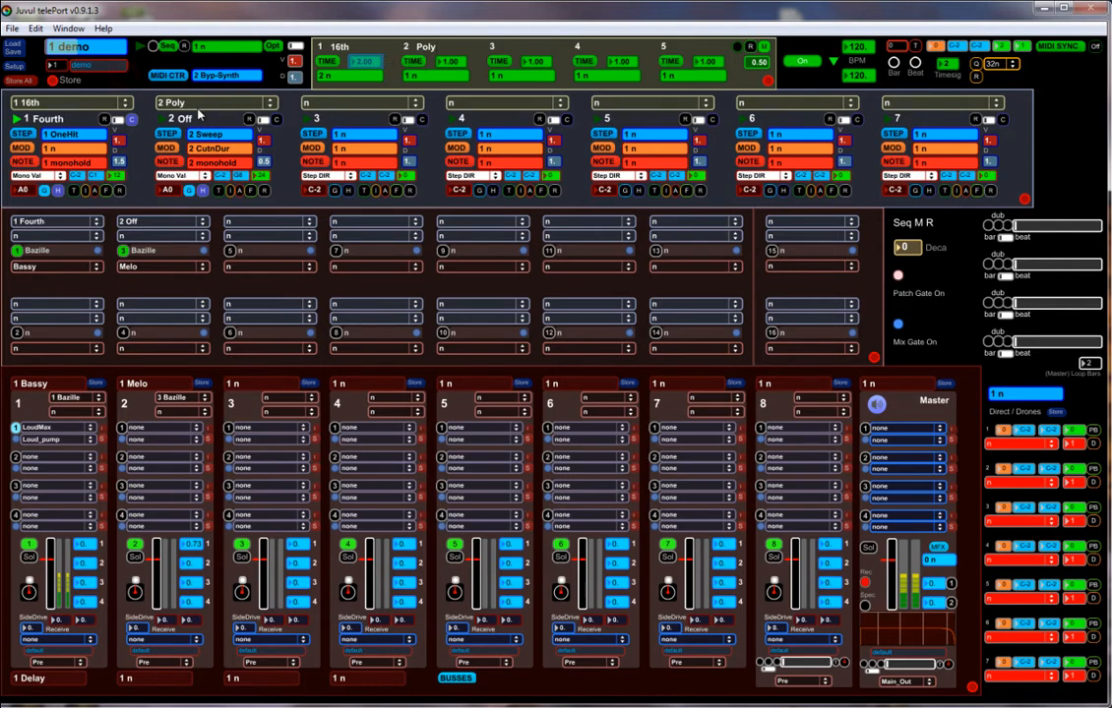
Fill the Poly time route with eight points spaced at a 90-tick interval.
{"action": "left_click", "coordinate": [409, 61]}
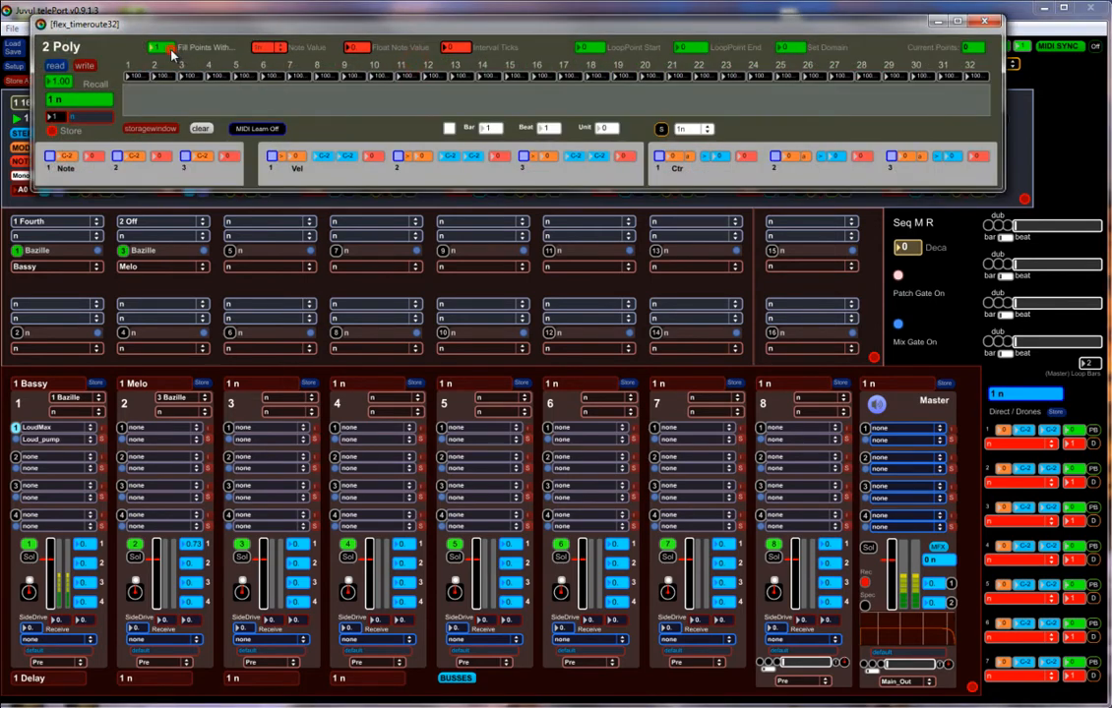
{"action": "left_click", "coordinate": [278, 47]}
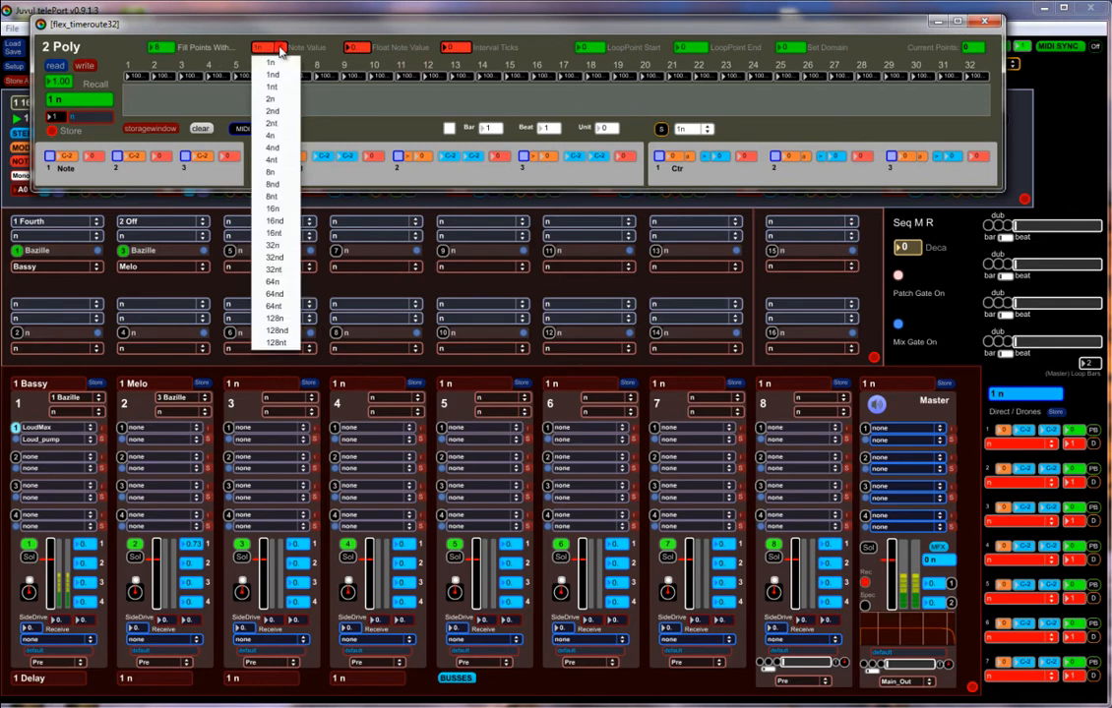
{"action": "left_click", "coordinate": [282, 208]}
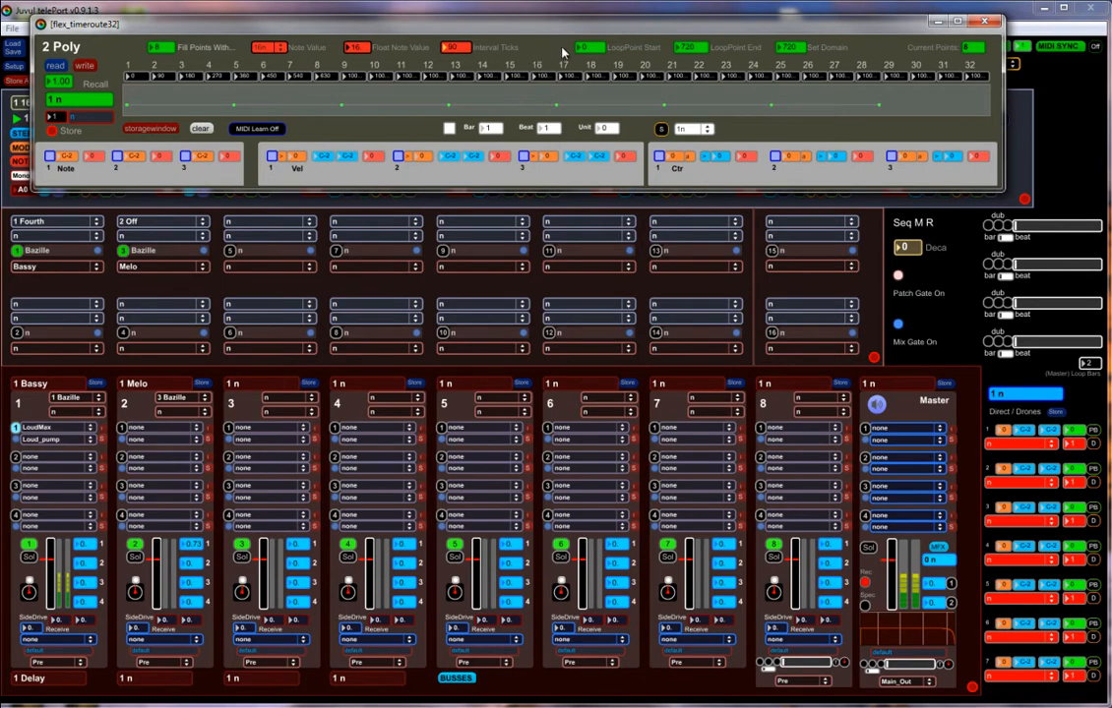
{"action": "left_click", "coordinate": [984, 22]}
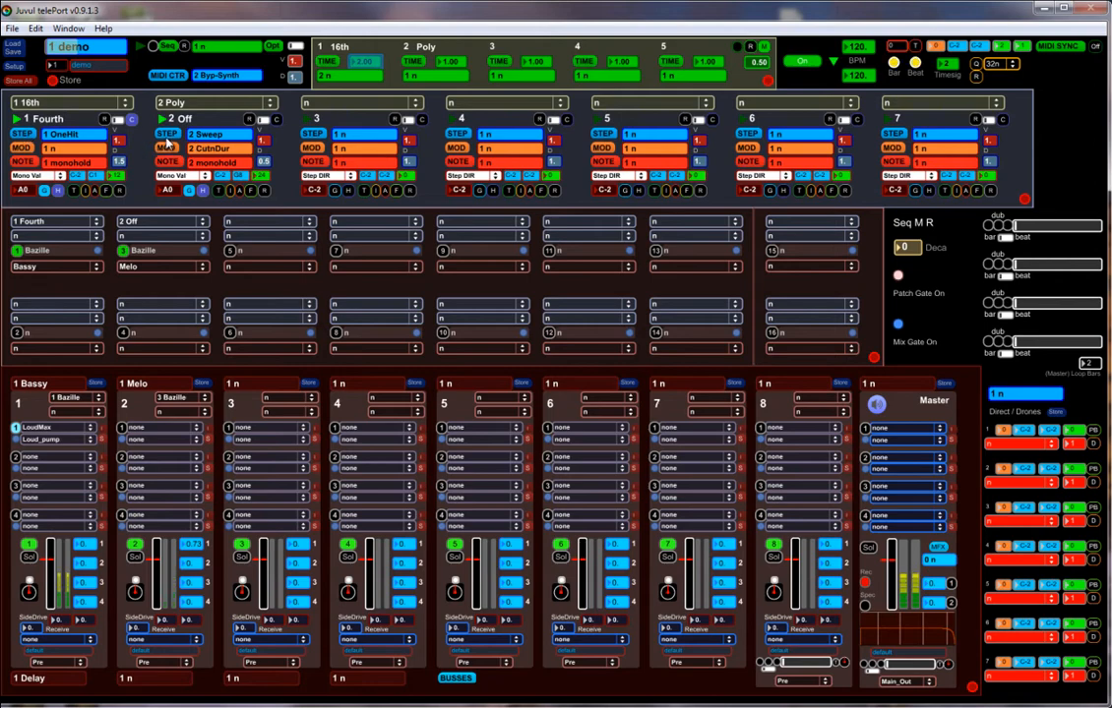
Rebuild the Off sequencer's step pattern with only steps 1 and 5 on, and slightly raise the first point of its X1 envelope.
{"action": "left_click", "coordinate": [167, 143]}
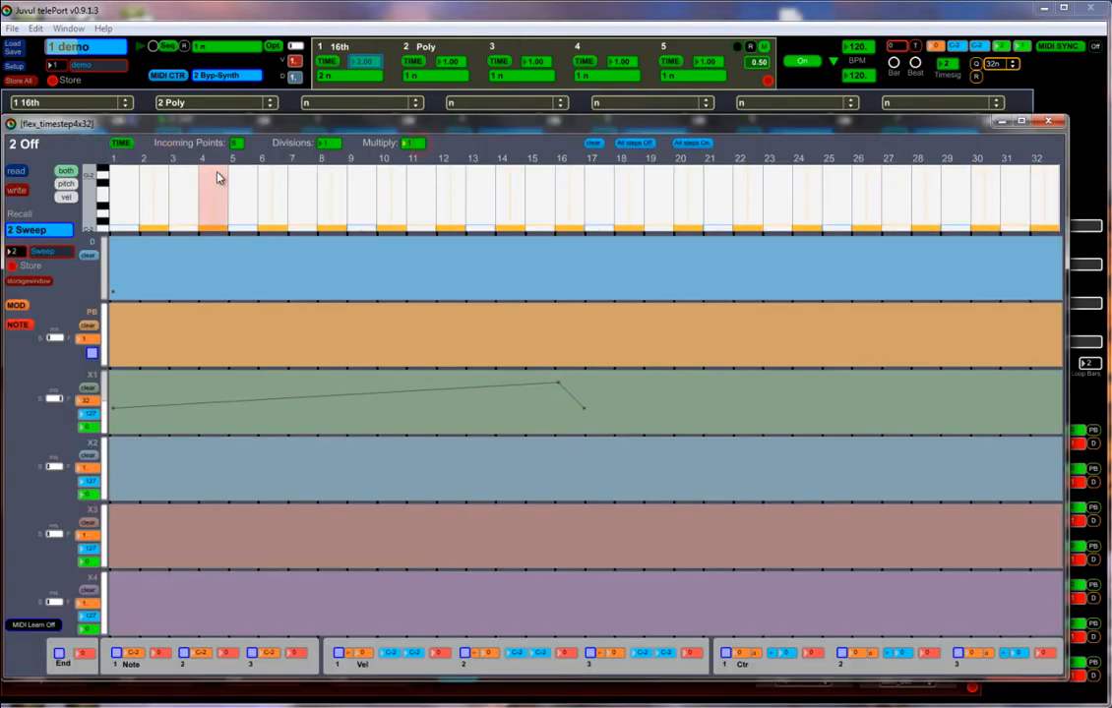
{"action": "left_click", "coordinate": [594, 143]}
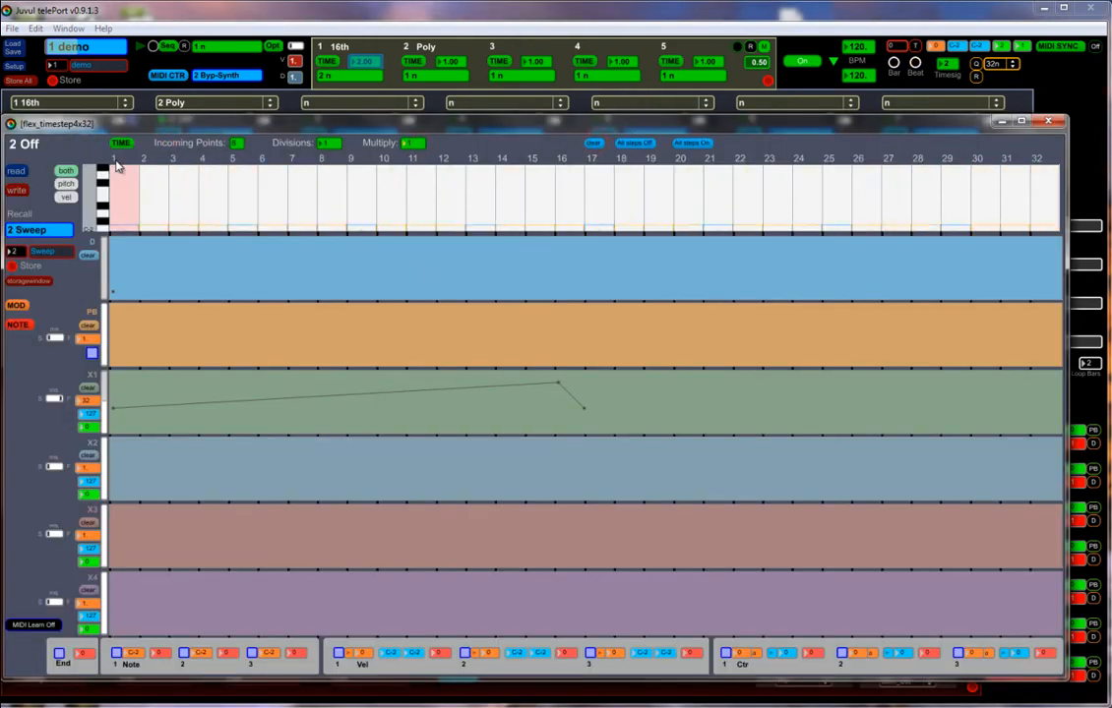
{"action": "left_click", "coordinate": [124, 159]}
{"action": "left_click", "coordinate": [240, 158]}
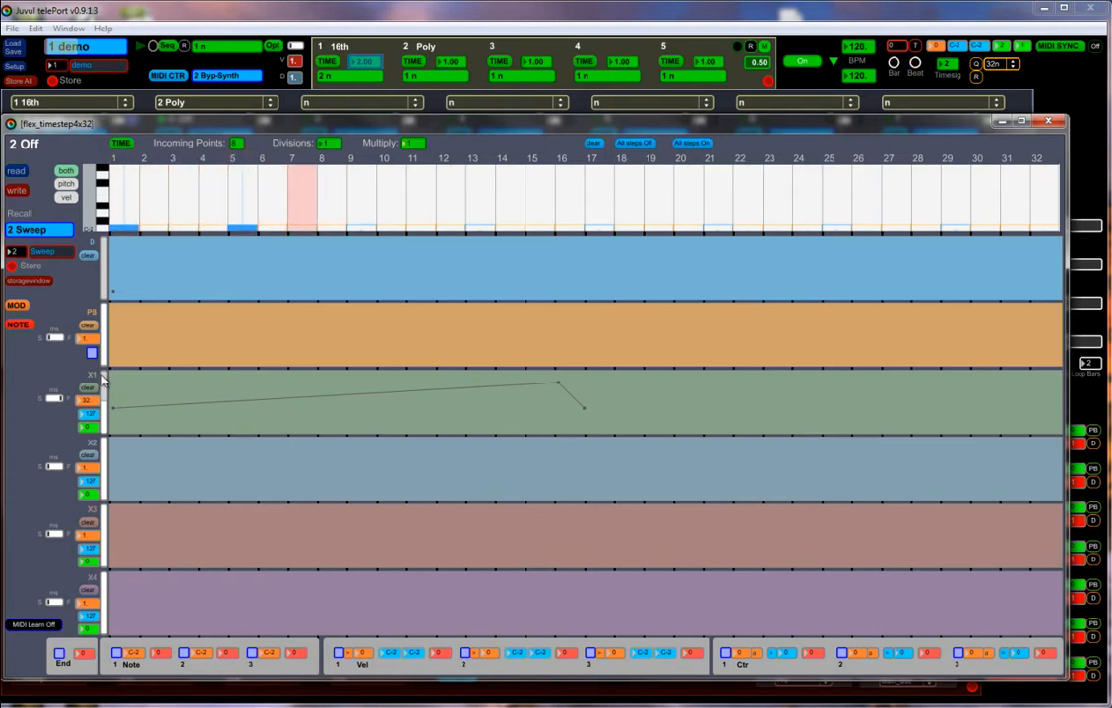
{"action": "mouse_move", "coordinate": [113, 413]}
{"action": "left_mouse_down"}
{"action": "mouse_move", "coordinate": [112, 391]}
{"action": "mouse_move", "coordinate": [112, 417]}
{"action": "mouse_move", "coordinate": [113, 400]}
{"action": "left_mouse_up"}
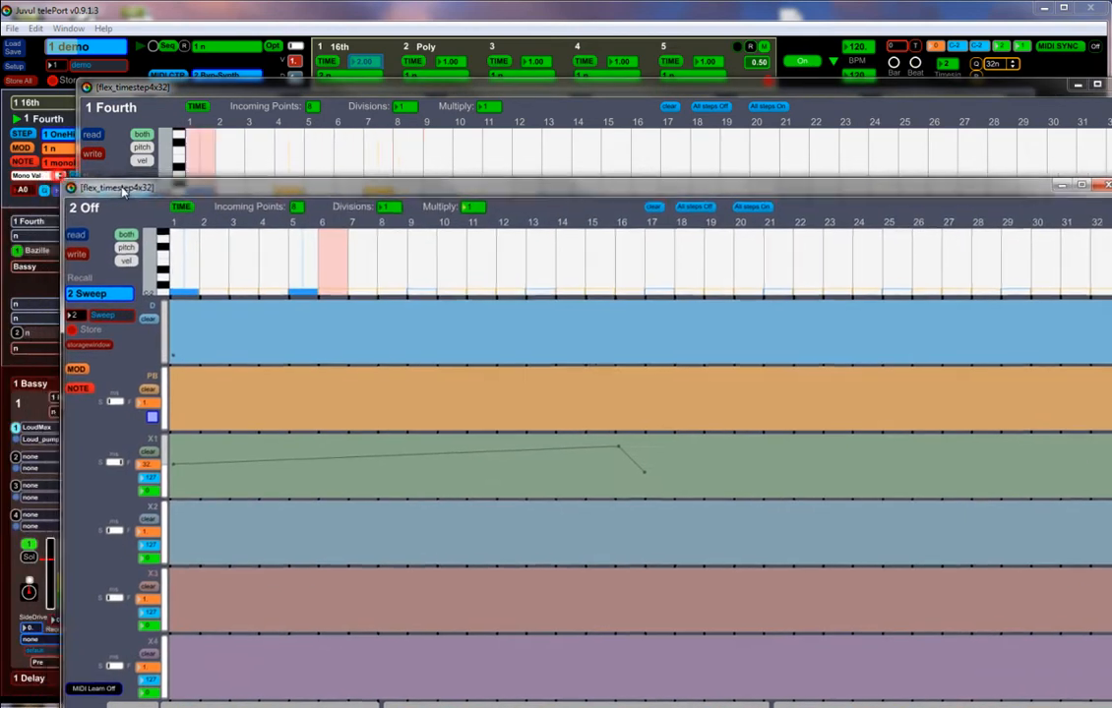
Arrange the Fourth and Off step editors together, try switching hits between steps 4 and 5 in both patterns, and put the editors away.
{"action": "left_click_drag", "start_coordinate": [123, 191], "coordinate": [138, 214]}
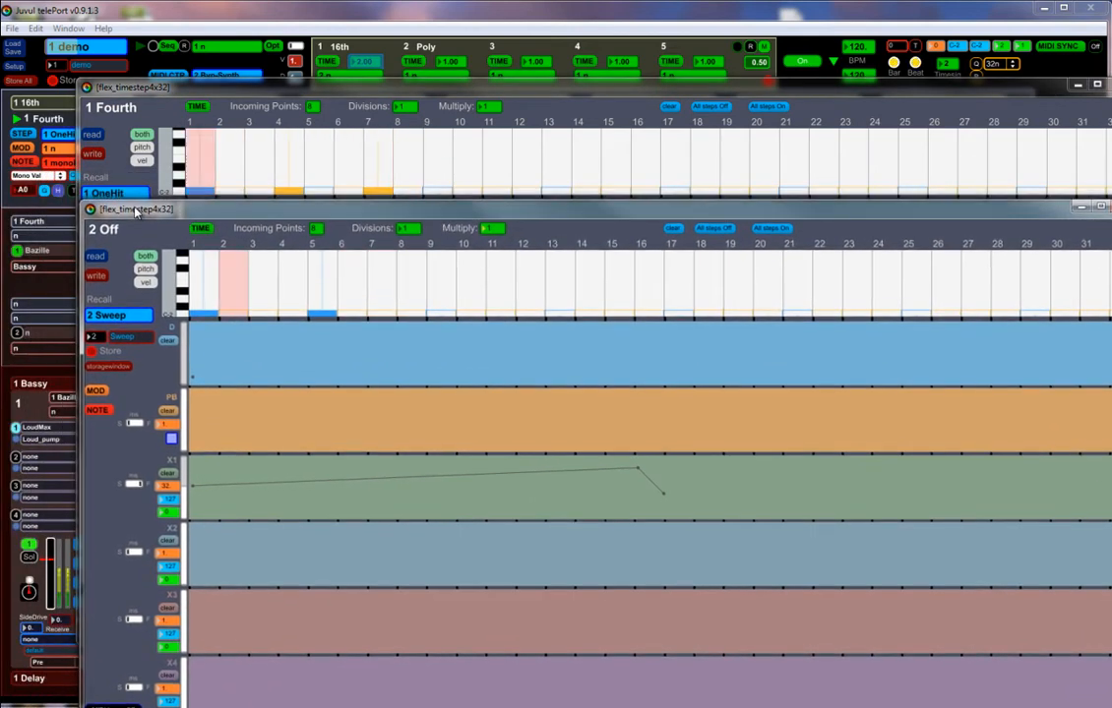
{"action": "left_click", "coordinate": [290, 122]}
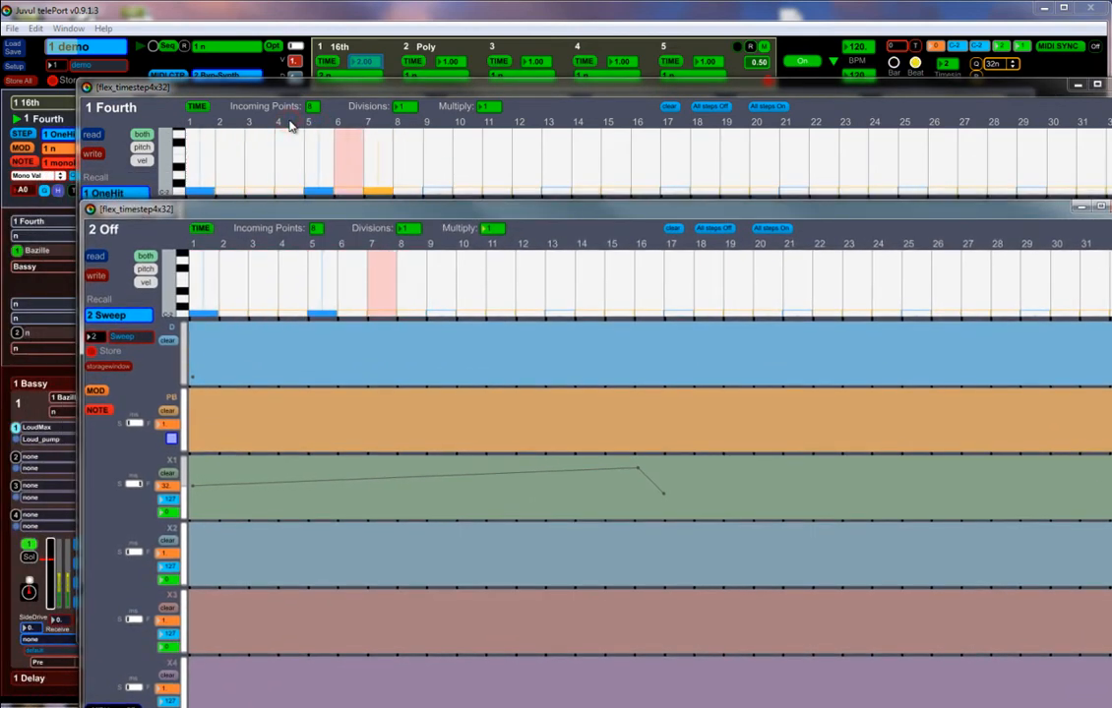
{"action": "left_click", "coordinate": [291, 122]}
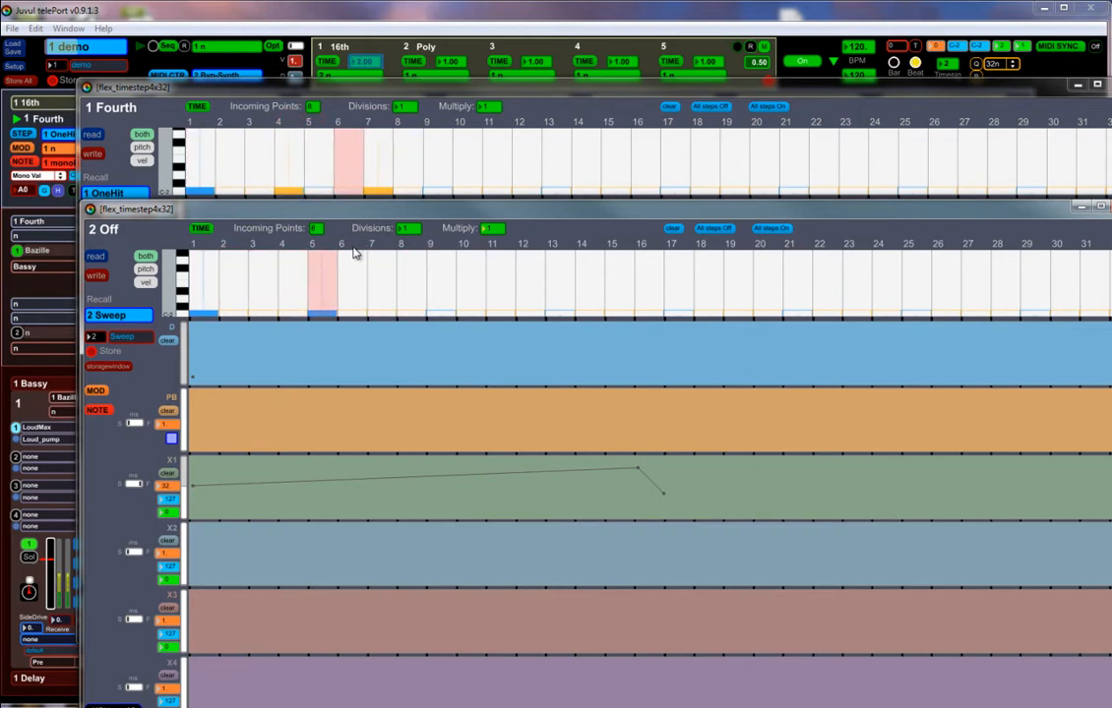
{"action": "left_click", "coordinate": [296, 247]}
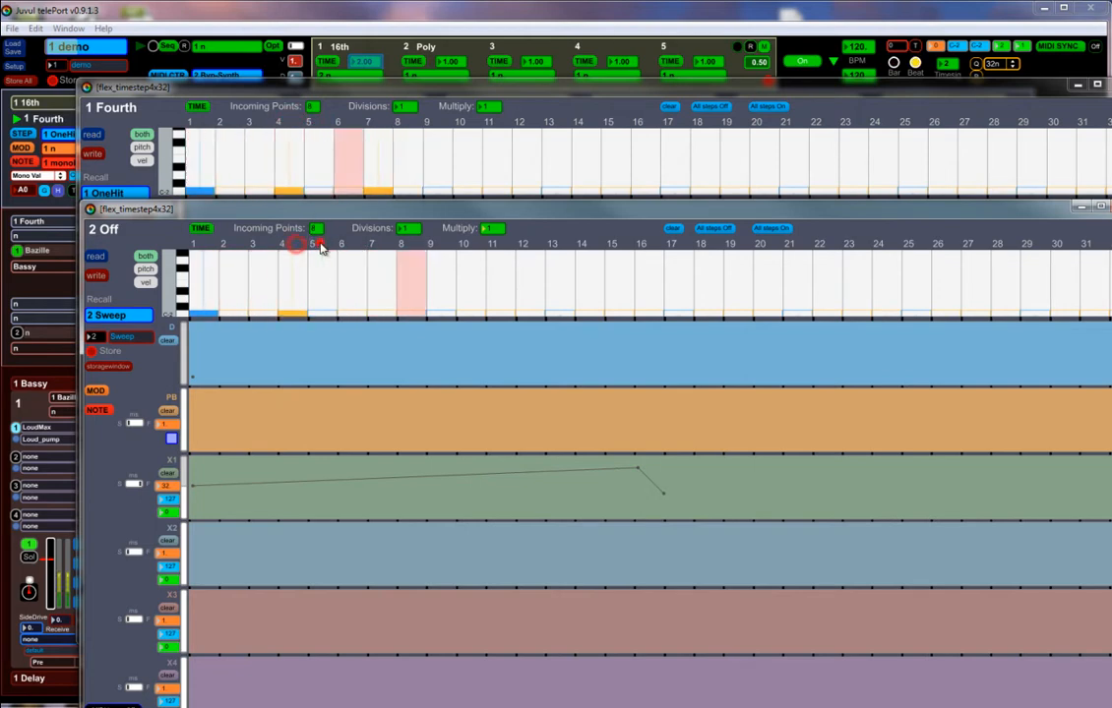
{"action": "left_click", "coordinate": [315, 124]}
{"action": "left_click", "coordinate": [292, 122]}
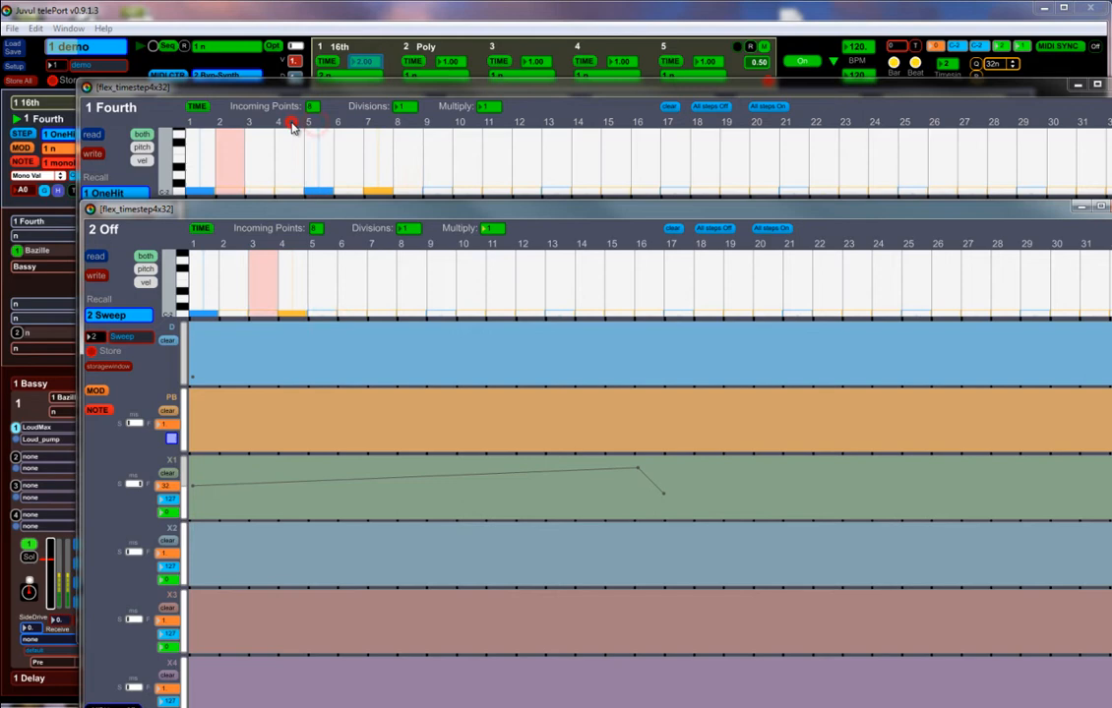
{"action": "left_click", "coordinate": [320, 246]}
{"action": "left_click", "coordinate": [294, 246]}
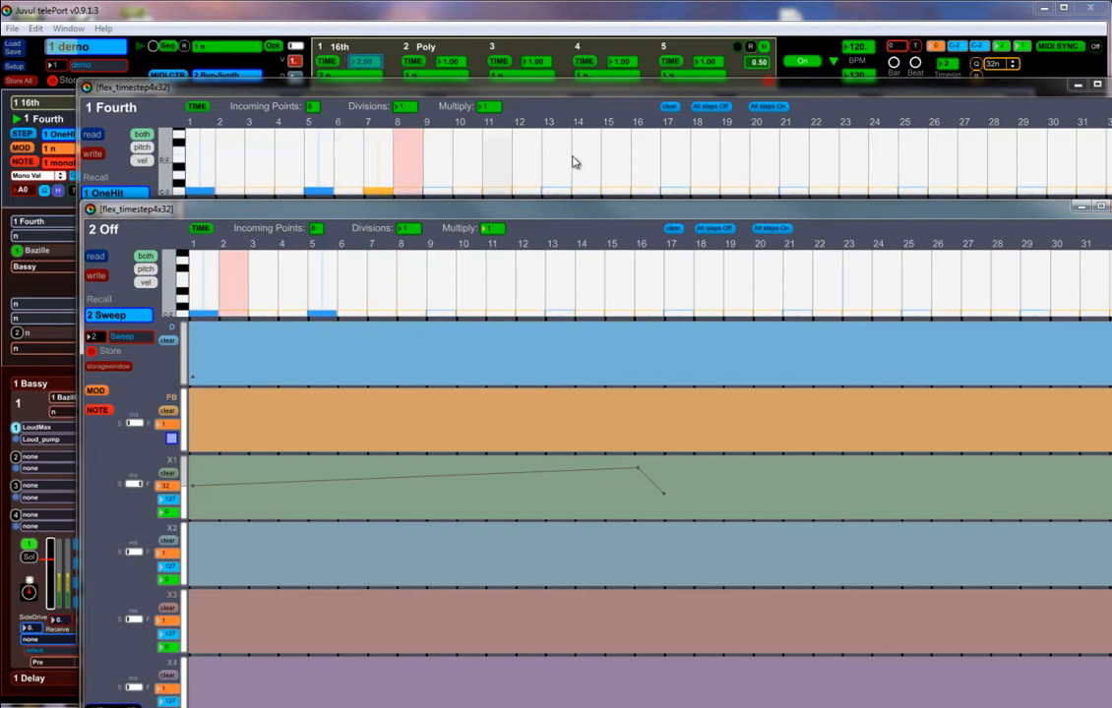
{"action": "left_click_drag", "start_coordinate": [685, 213], "coordinate": [588, 228]}
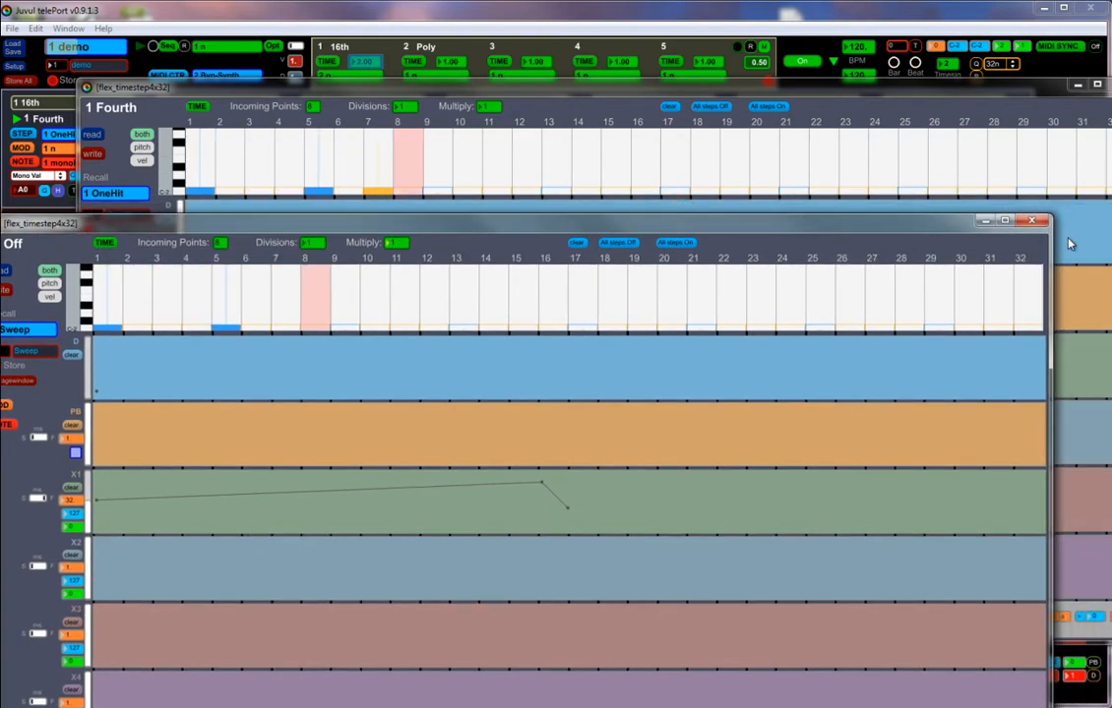
{"action": "left_click", "coordinate": [1032, 220]}
{"action": "left_click_drag", "start_coordinate": [1044, 90], "coordinate": [961, 112]}
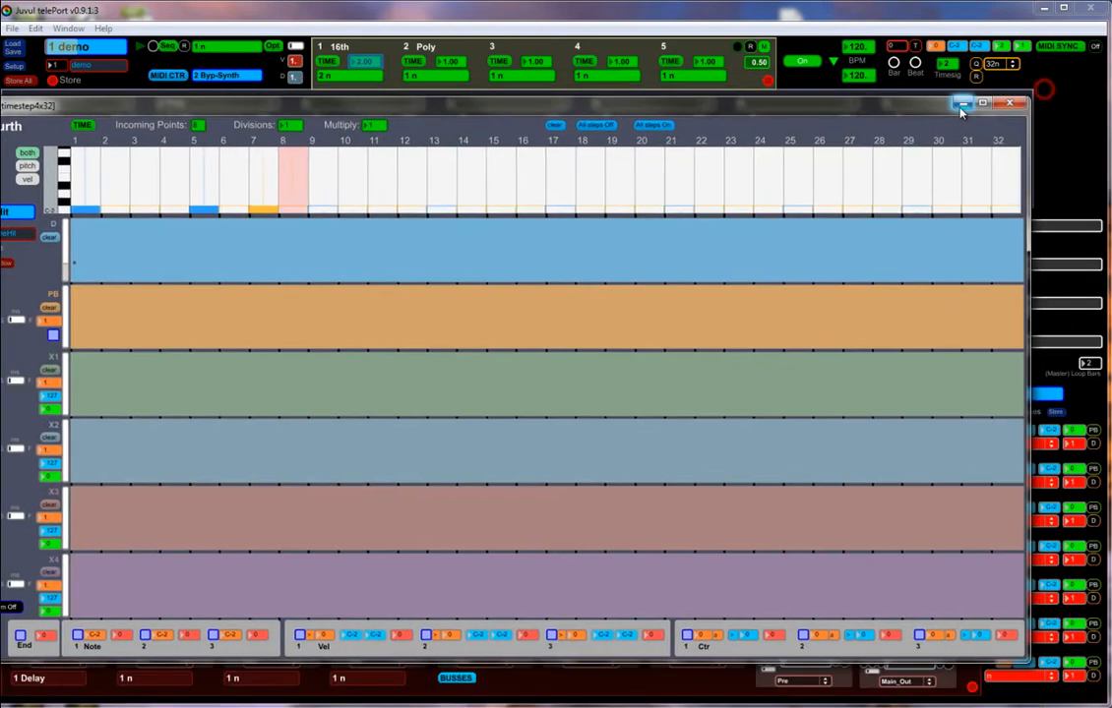
{"action": "left_click", "coordinate": [962, 103]}
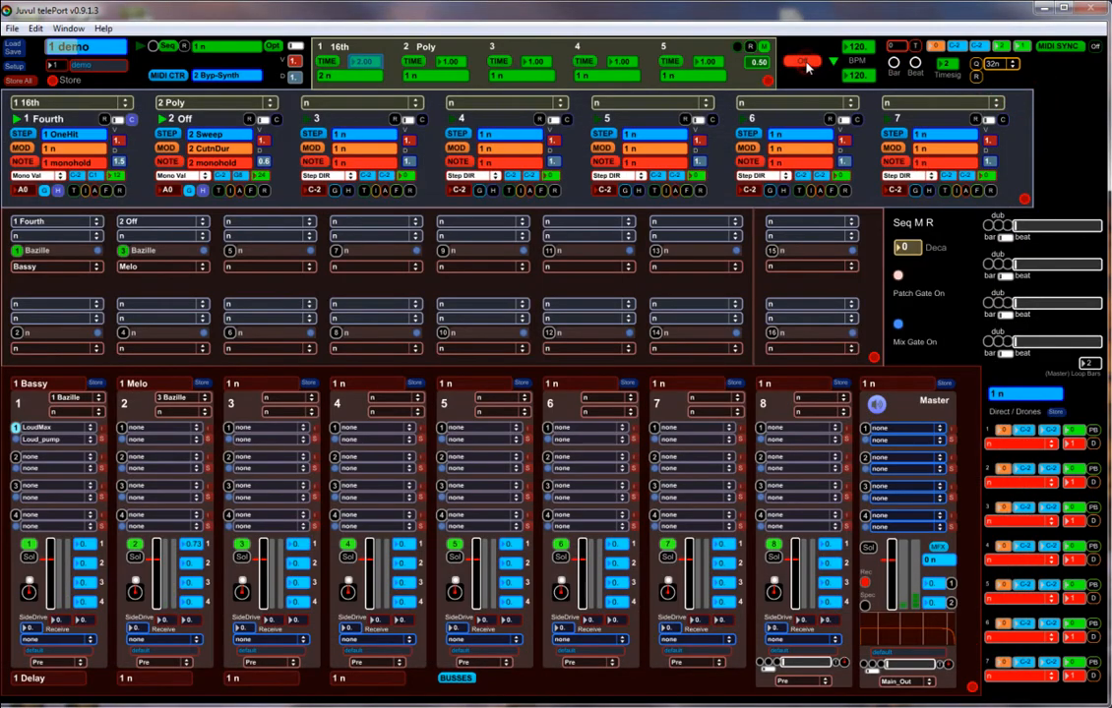
Recall the demo session preset and start playback.
{"action": "left_click", "coordinate": [92, 46]}
{"action": "left_click", "coordinate": [81, 91]}
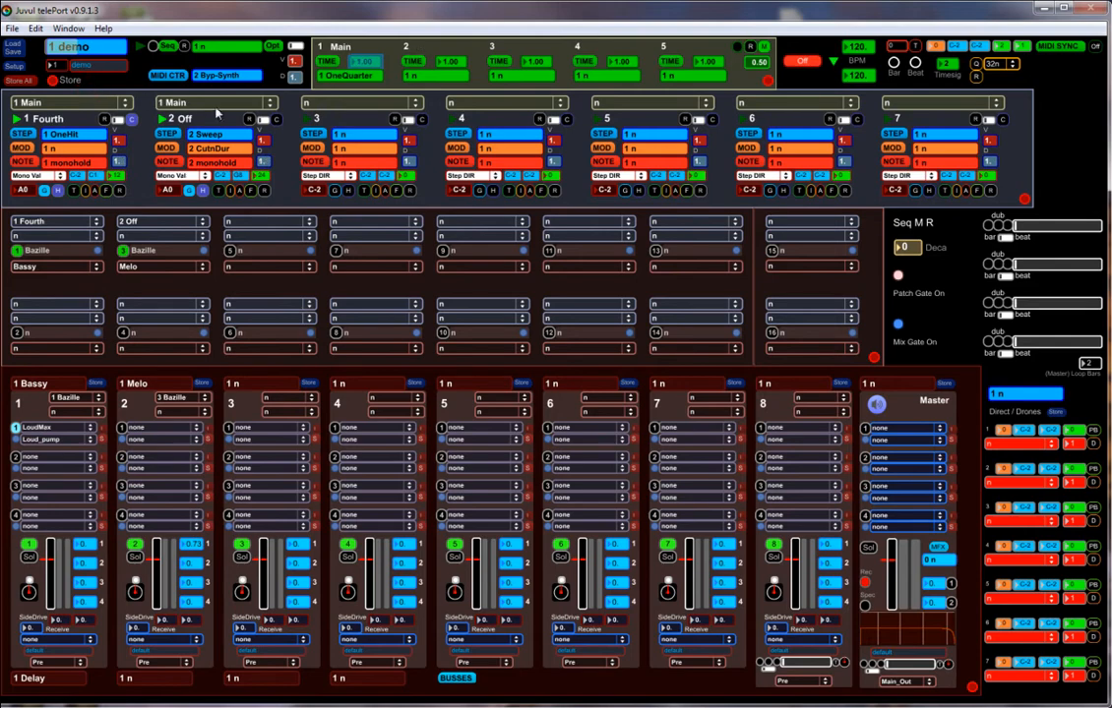
{"action": "left_click", "coordinate": [805, 63]}
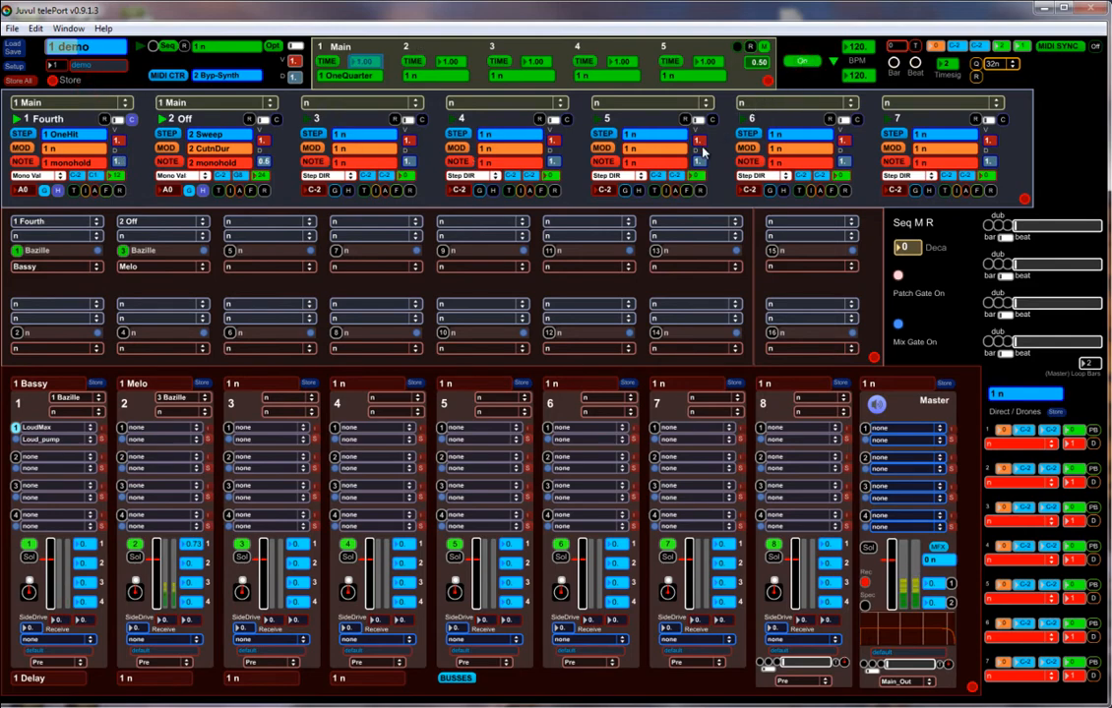
Fill the Main time route with two 4n points and store the timing as preset 2 named TwoQuarter.
{"action": "left_click", "coordinate": [328, 60]}
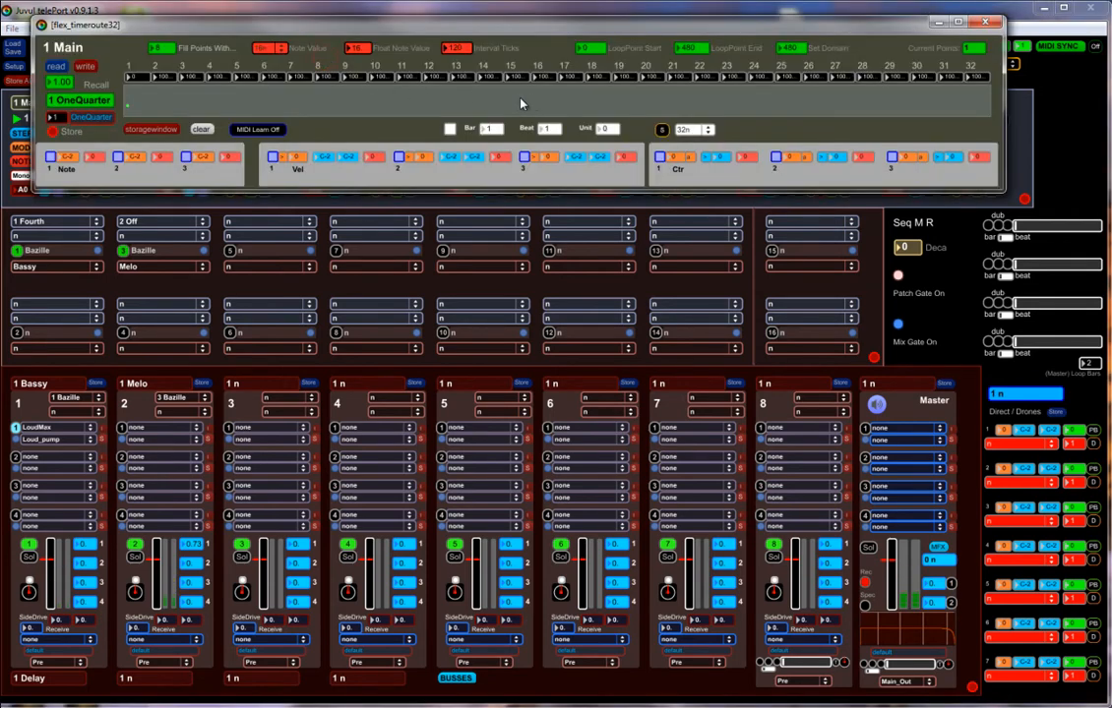
{"action": "left_click", "coordinate": [161, 48]}
{"action": "type", "text": "2"}
{"action": "left_click", "coordinate": [271, 52]}
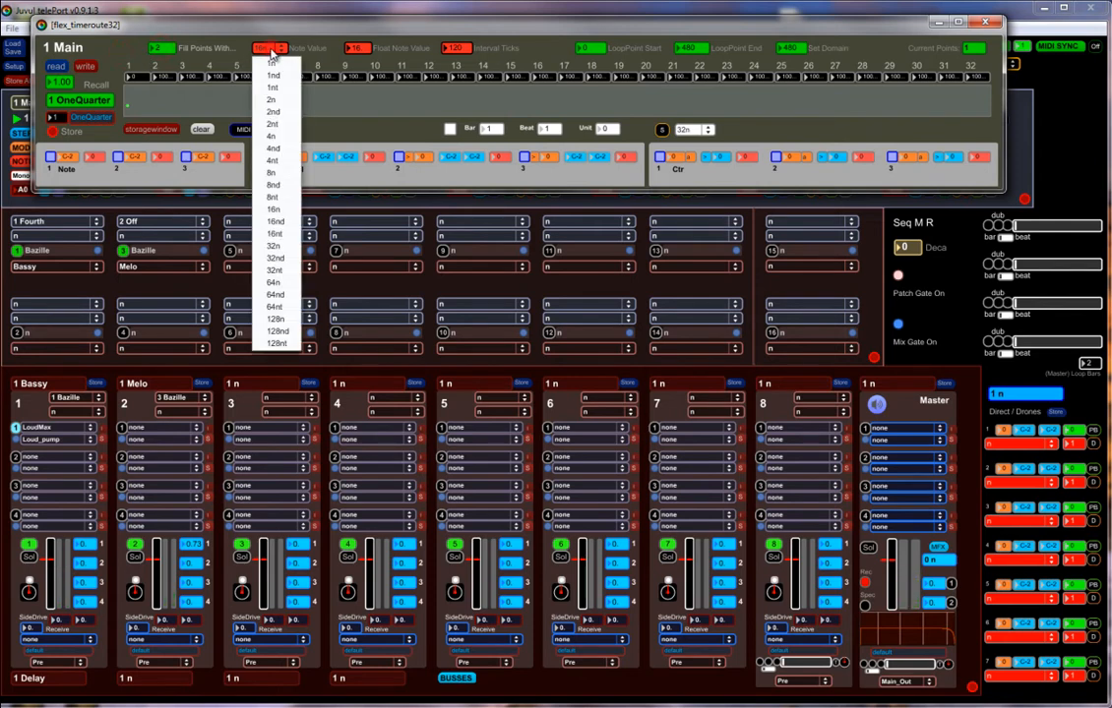
{"action": "left_click", "coordinate": [286, 138]}
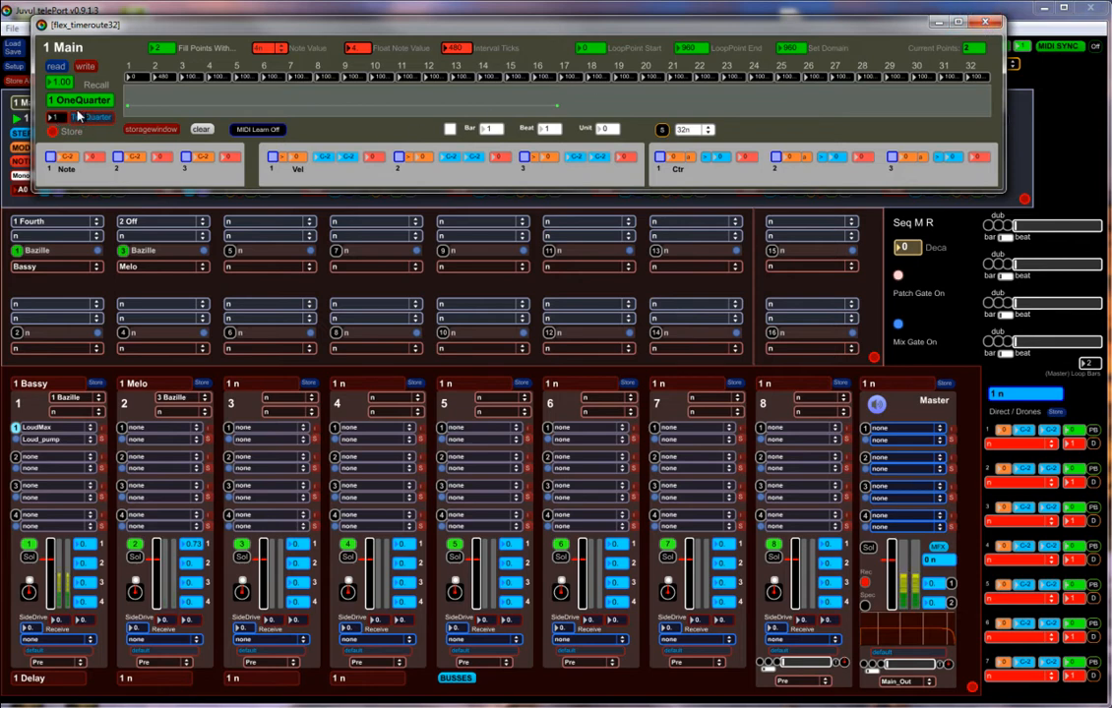
{"action": "left_click_drag", "start_coordinate": [56, 118], "coordinate": [56, 116]}
{"action": "left_click", "coordinate": [52, 132]}
{"action": "left_click", "coordinate": [986, 22]}
Turn on step 2 of the Fourth sequencer with a duration point for it, and review the Off sequencer's step editor.
{"action": "left_click", "coordinate": [30, 133]}
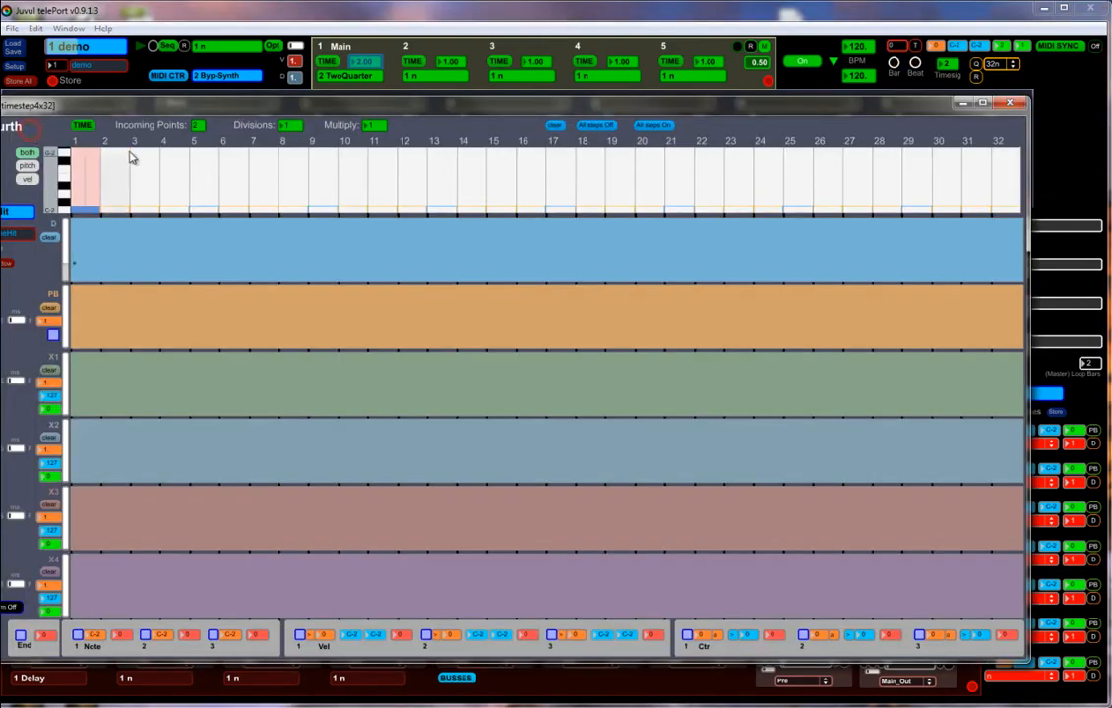
{"action": "left_click_drag", "start_coordinate": [99, 256], "coordinate": [96, 260]}
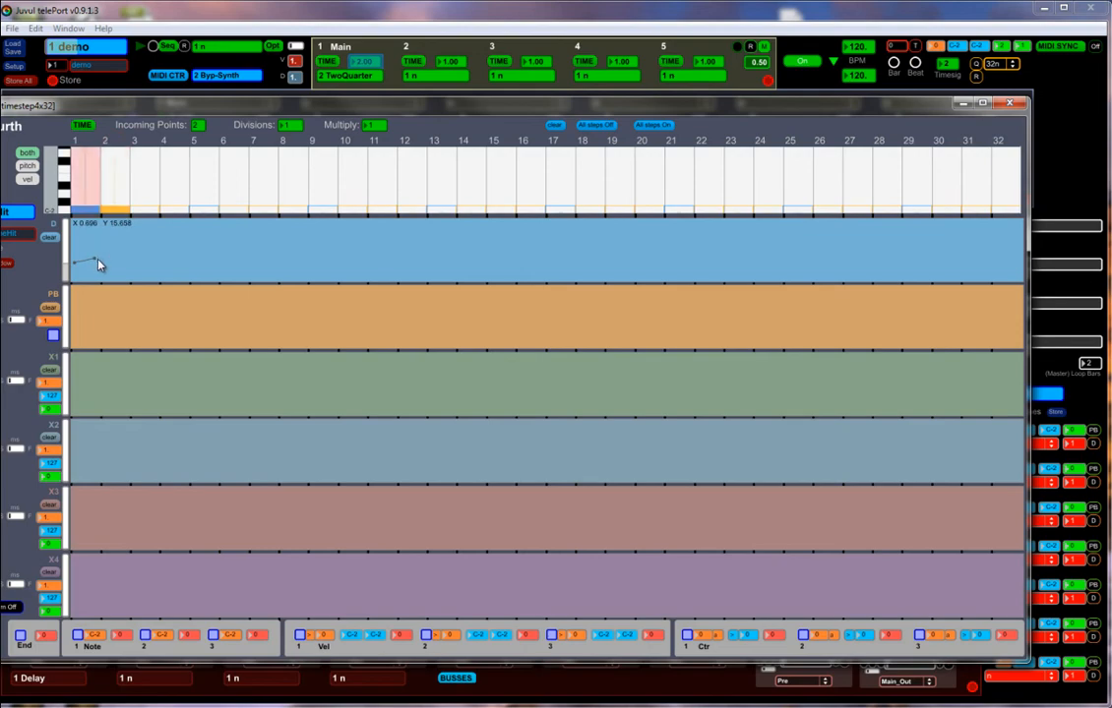
{"action": "left_click", "coordinate": [1006, 105]}
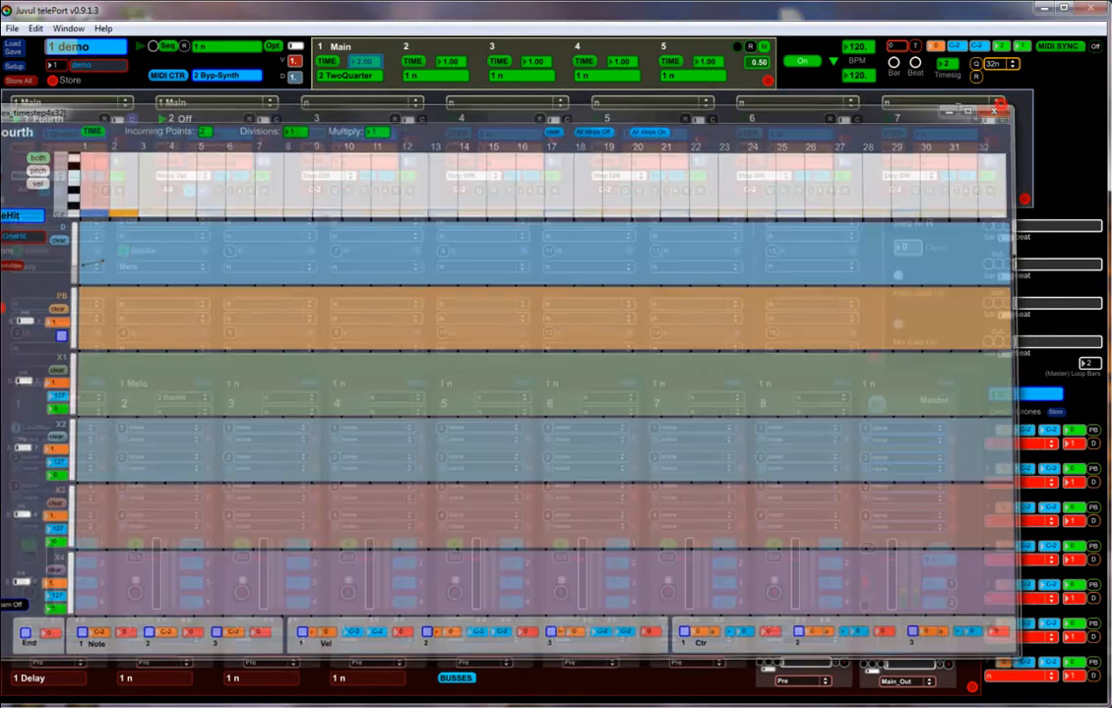
{"action": "left_click", "coordinate": [168, 135]}
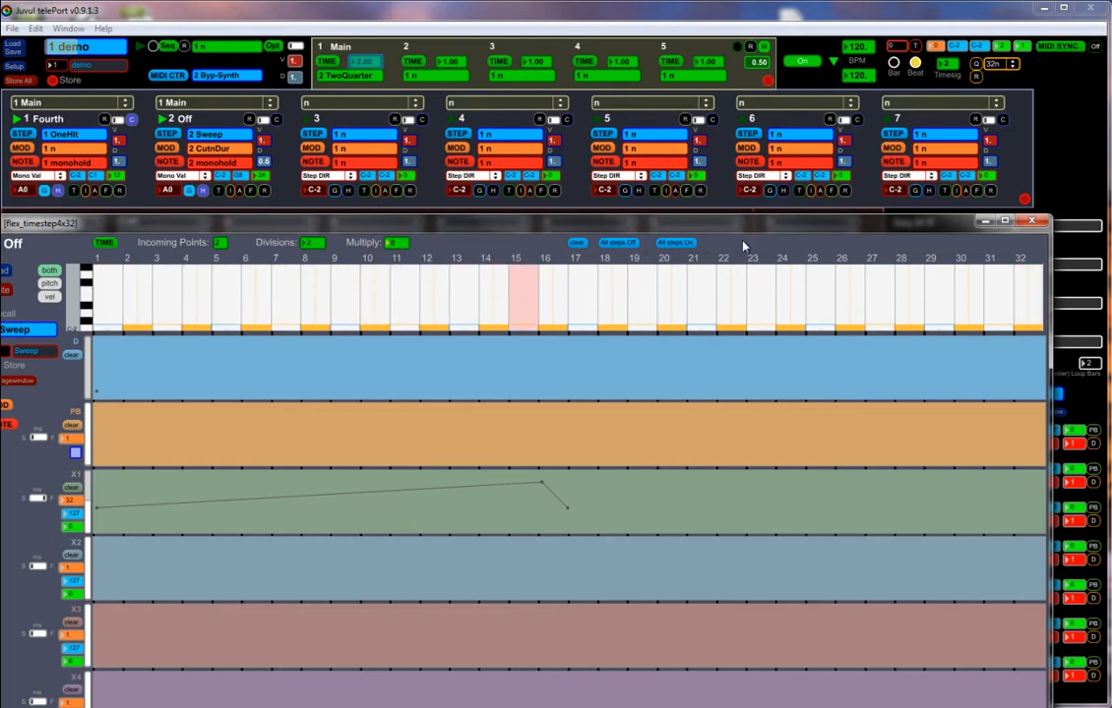
{"action": "left_click", "coordinate": [1029, 223]}
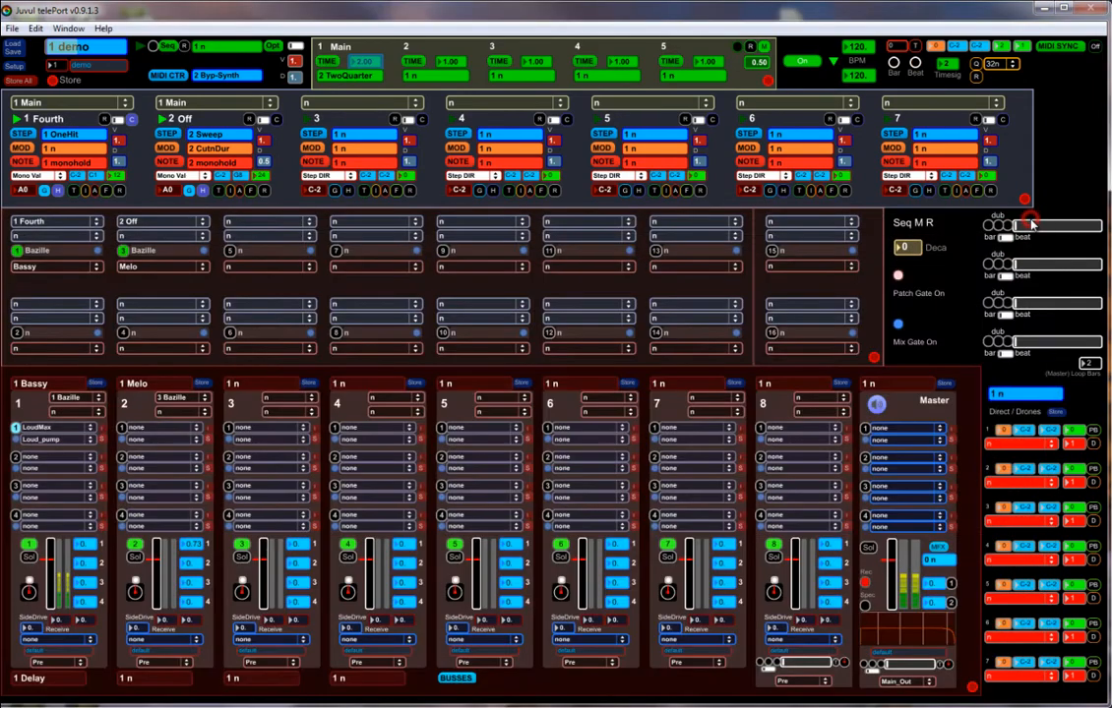
Move the Main route's second time point to 360 ticks with 16n snapping, and store the timing as preset 3 named Tweak.
{"action": "left_click", "coordinate": [328, 62]}
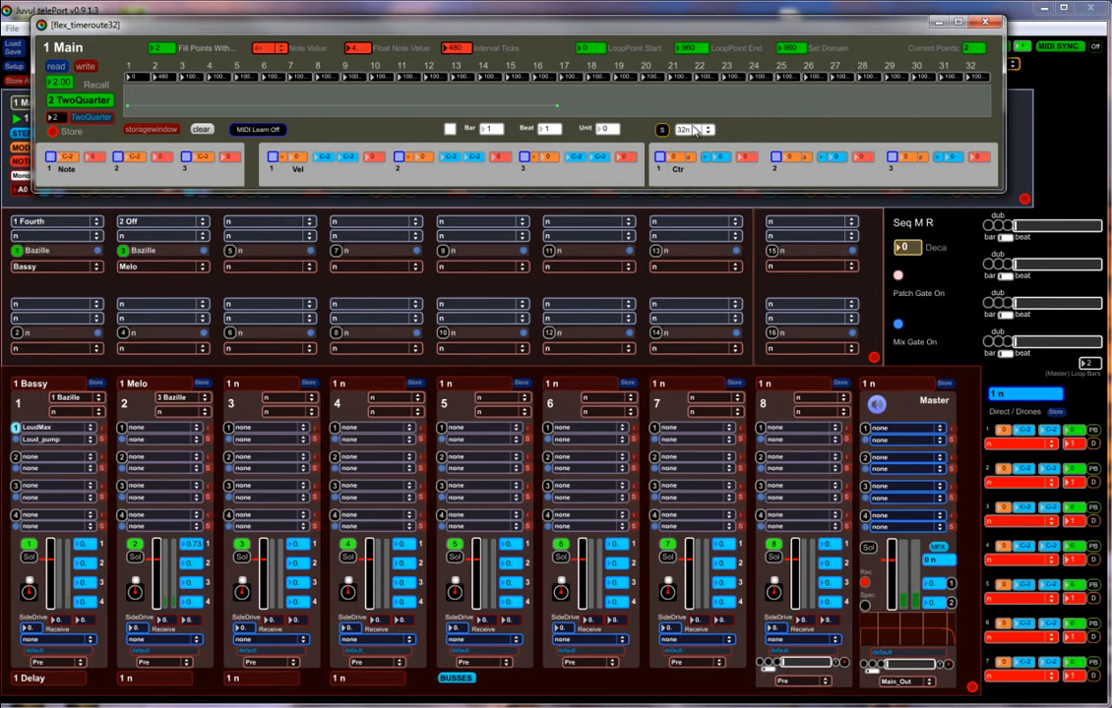
{"action": "left_click", "coordinate": [661, 129]}
{"action": "left_click", "coordinate": [702, 132]}
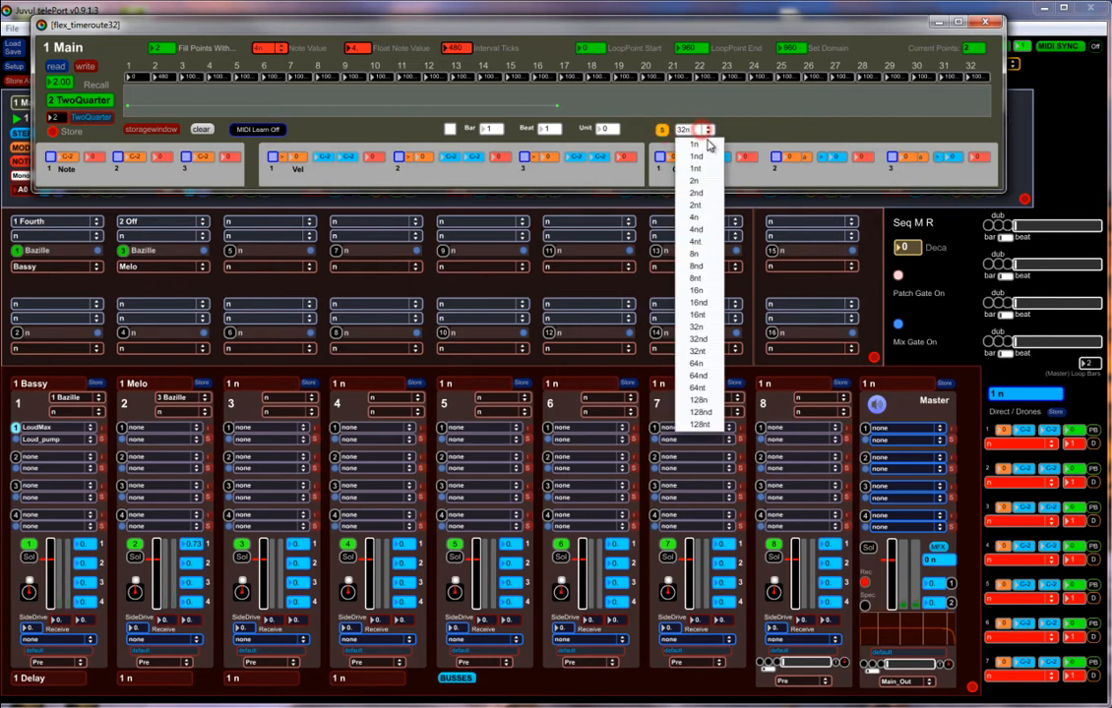
{"action": "left_click", "coordinate": [702, 289]}
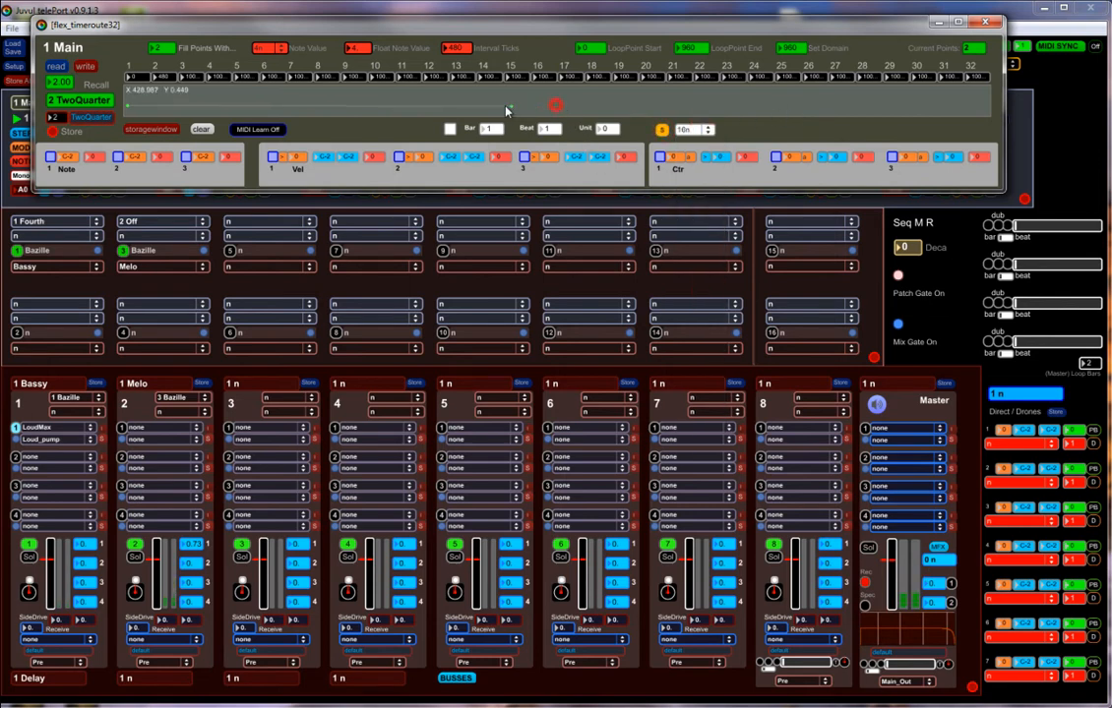
{"action": "left_click_drag", "start_coordinate": [507, 110], "coordinate": [463, 111]}
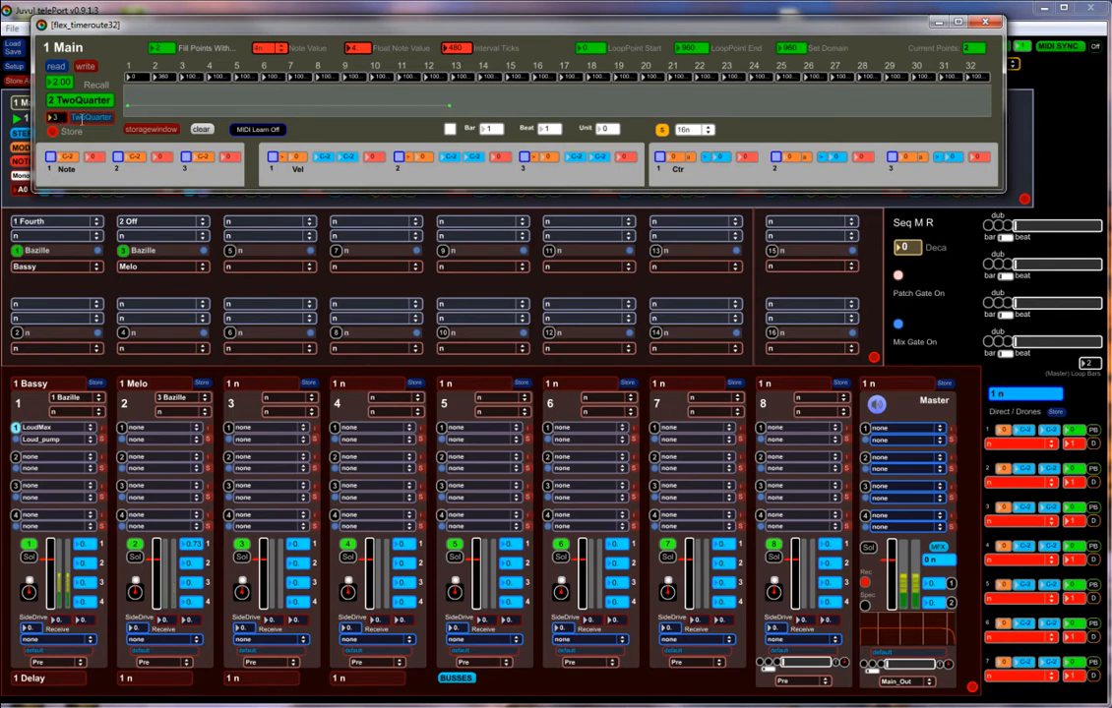
{"action": "left_click_drag", "start_coordinate": [79, 117], "coordinate": [160, 119]}
{"action": "left_click", "coordinate": [53, 132]}
Try blending the Main time route between presets 2 and 3, and recall the TwoQuarter preset.
{"action": "left_click_drag", "start_coordinate": [71, 86], "coordinate": [73, 95]}
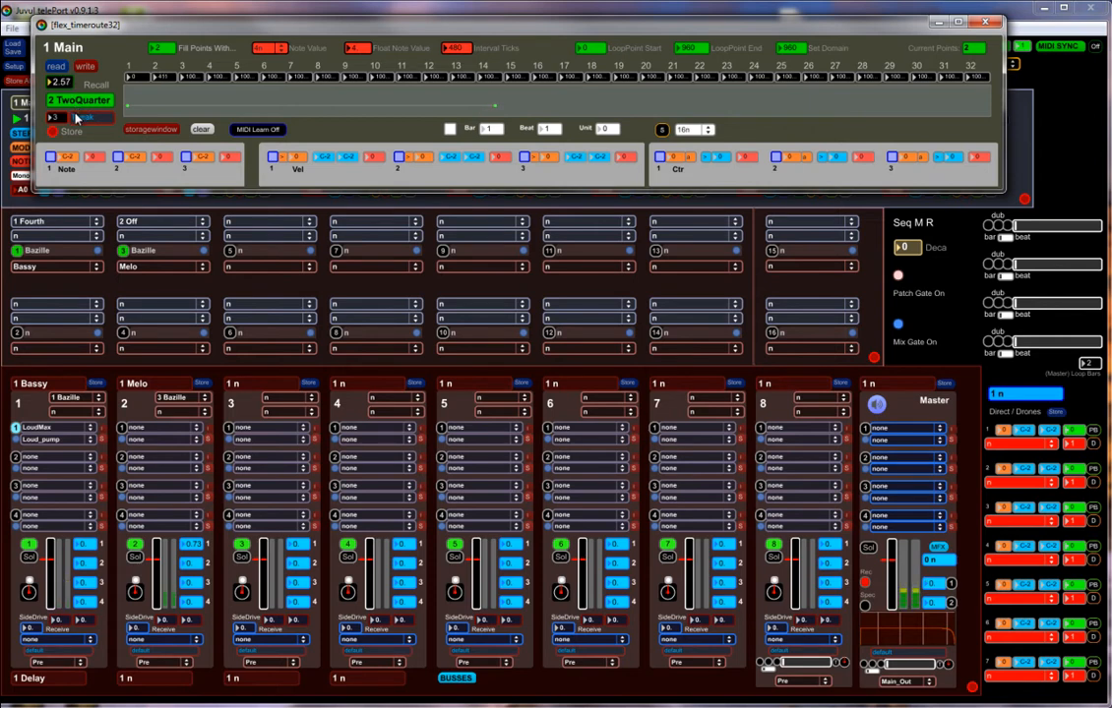
{"action": "left_click_drag", "start_coordinate": [76, 113], "coordinate": [75, 92]}
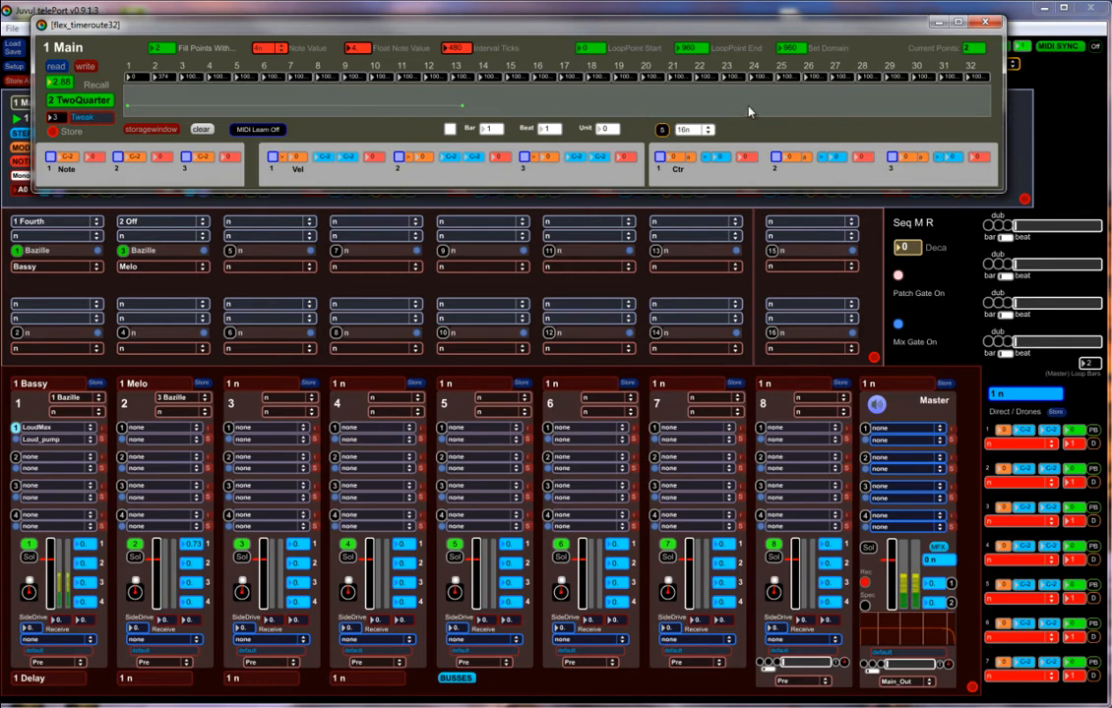
{"action": "left_click", "coordinate": [69, 101]}
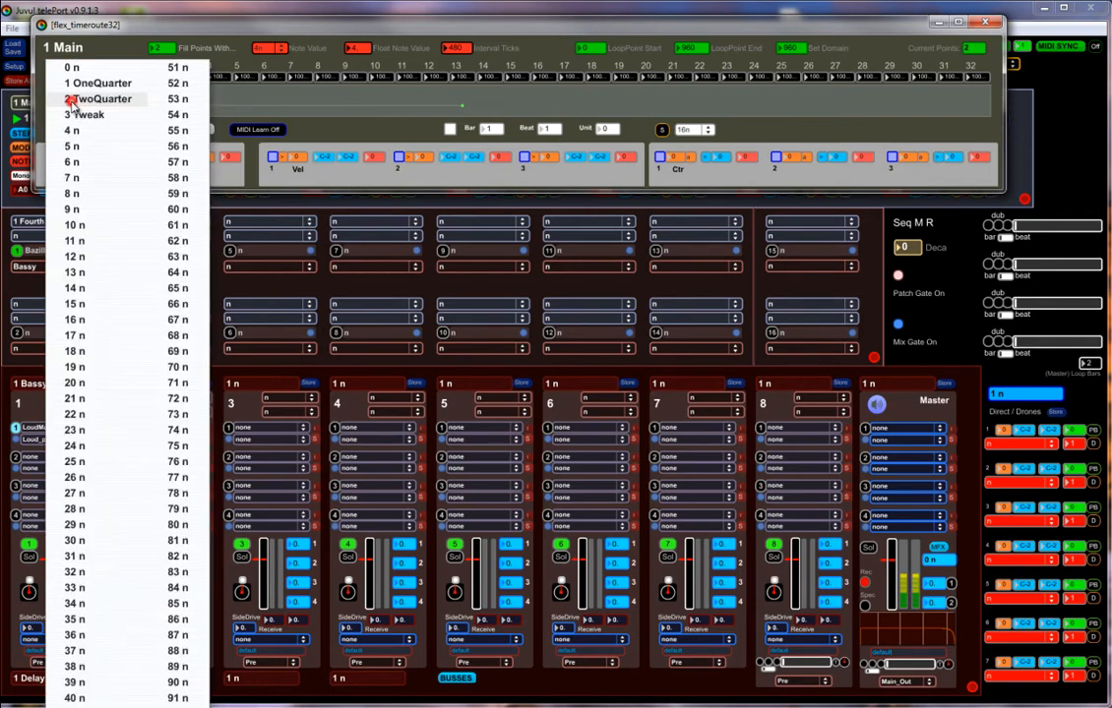
{"action": "left_click", "coordinate": [73, 99]}
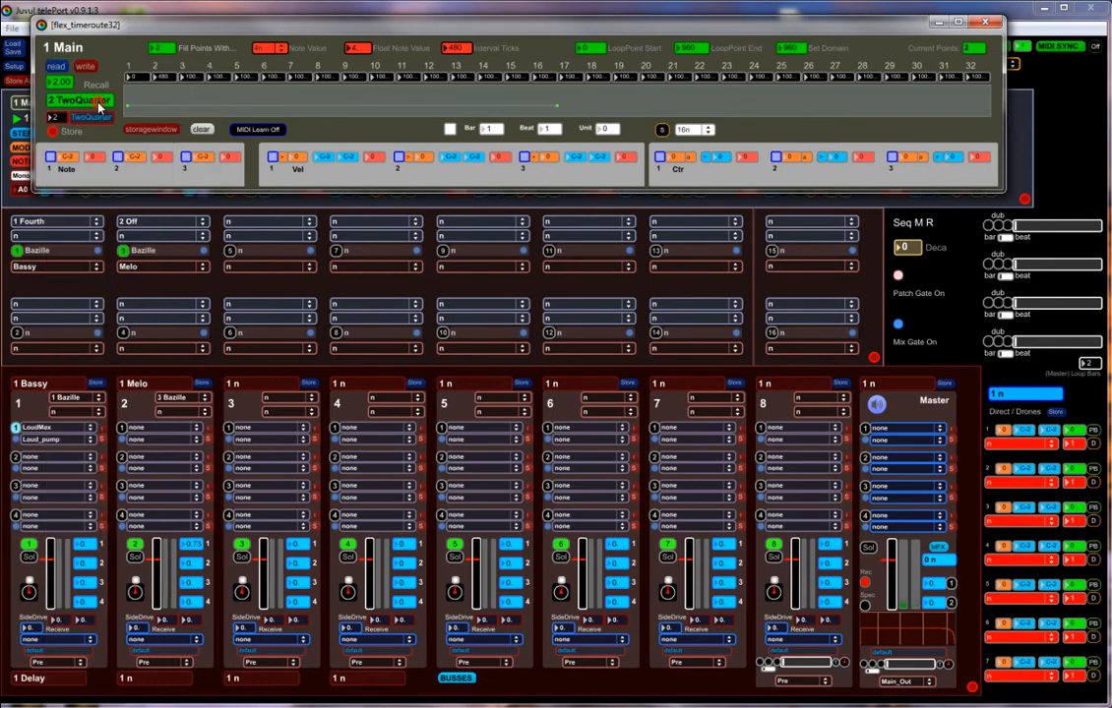
{"action": "left_click", "coordinate": [986, 25]}
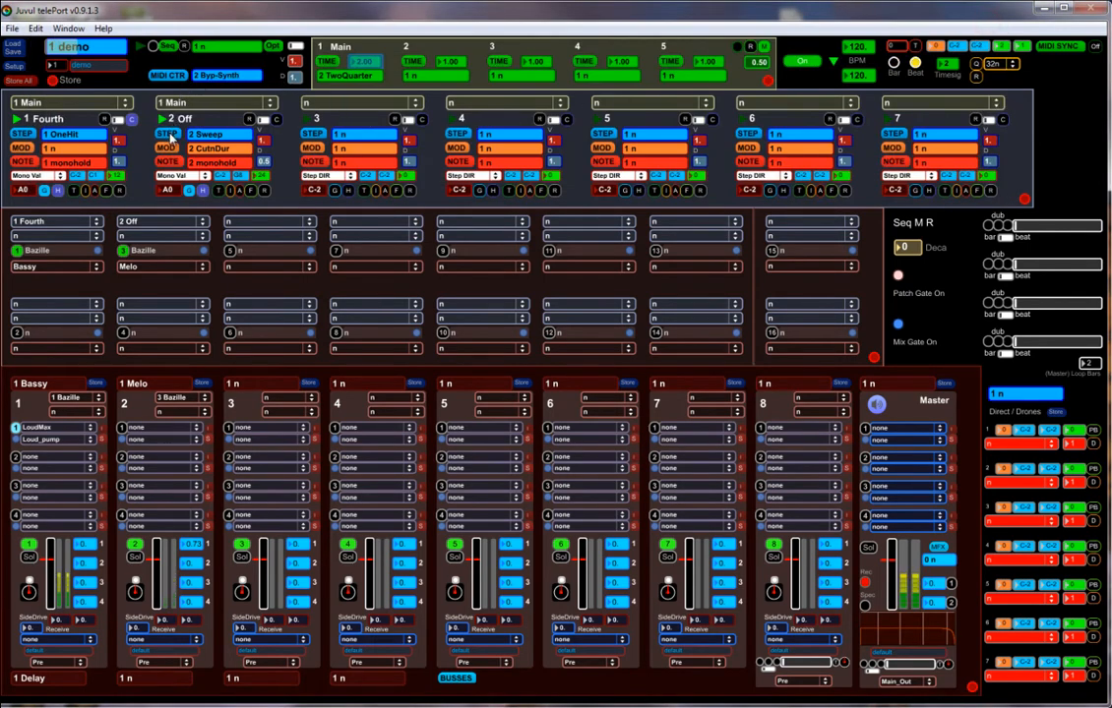
Map MIDI controller 14 in assignment slot 4 to the sys target Time_1, learning it and limiting the range to 2.00–3.00.
{"action": "left_click", "coordinate": [166, 75]}
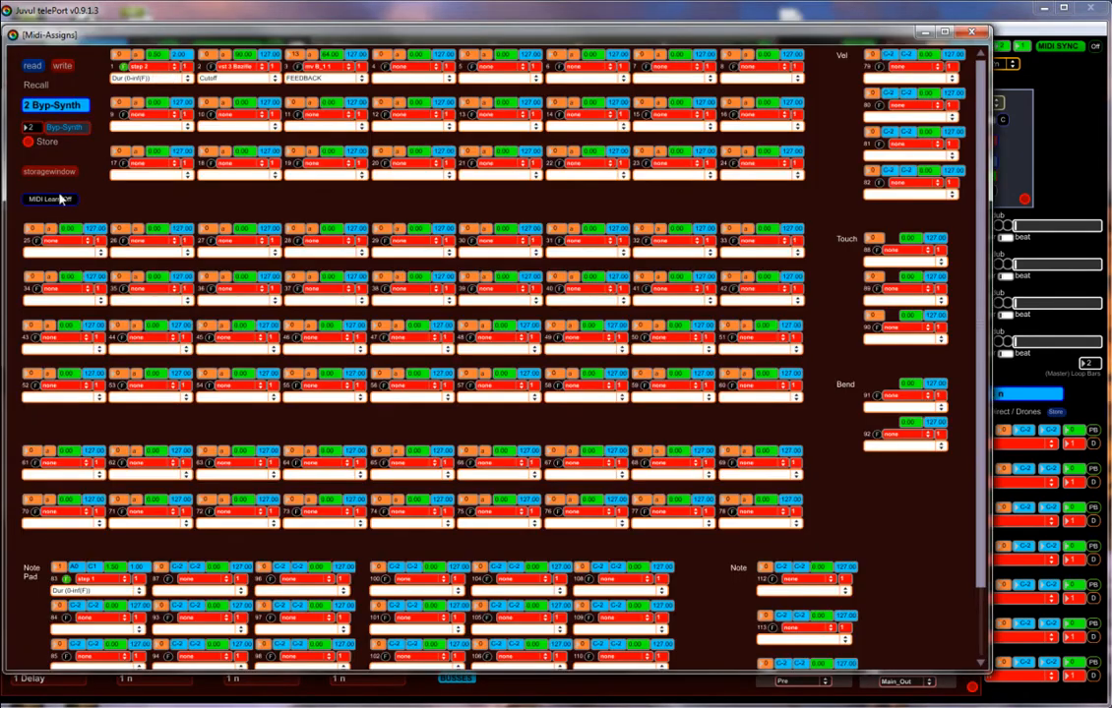
{"action": "left_click", "coordinate": [60, 198]}
{"action": "left_click", "coordinate": [416, 68]}
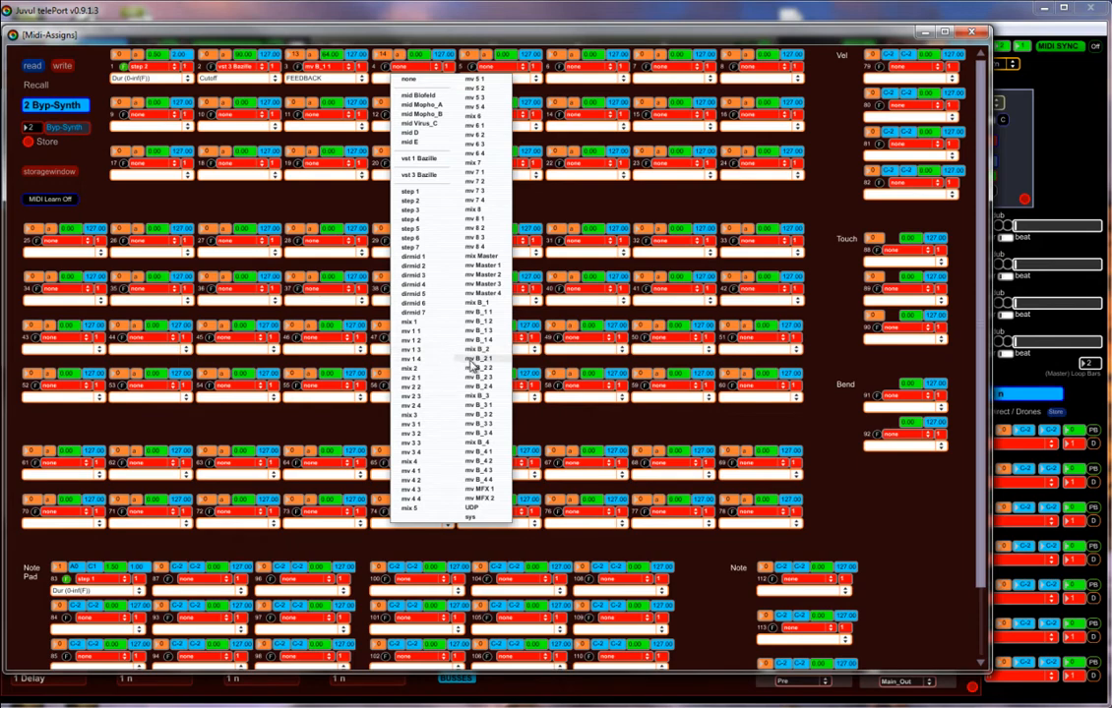
{"action": "left_click", "coordinate": [469, 517]}
{"action": "left_click", "coordinate": [436, 79]}
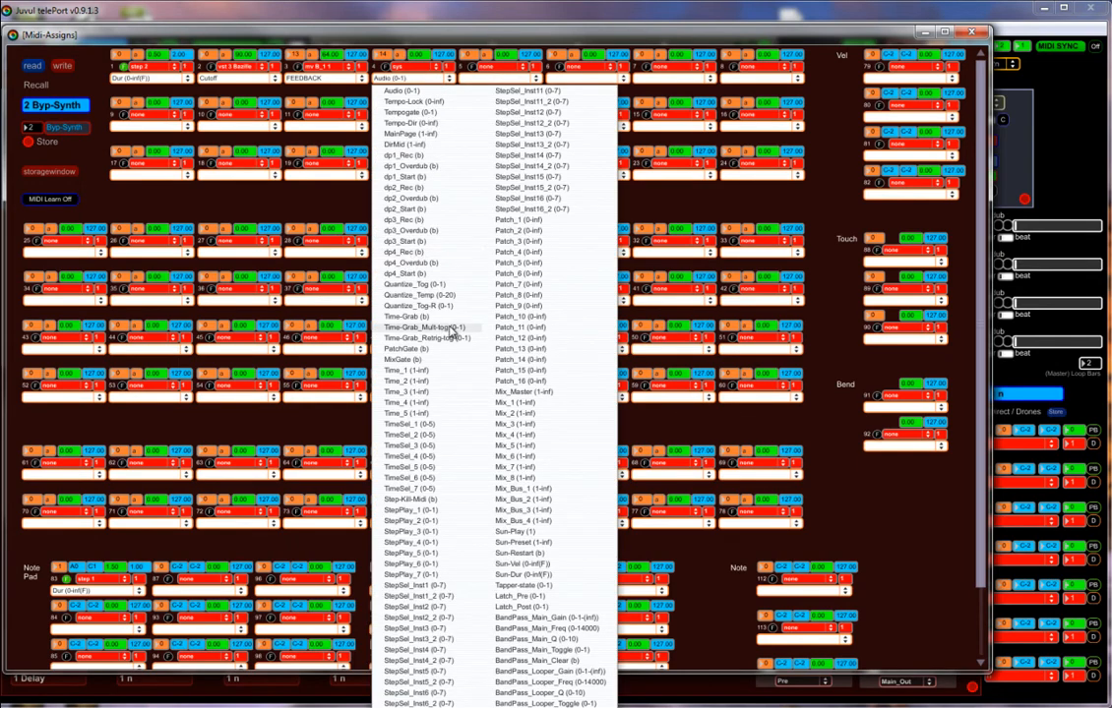
{"action": "left_click", "coordinate": [401, 372]}
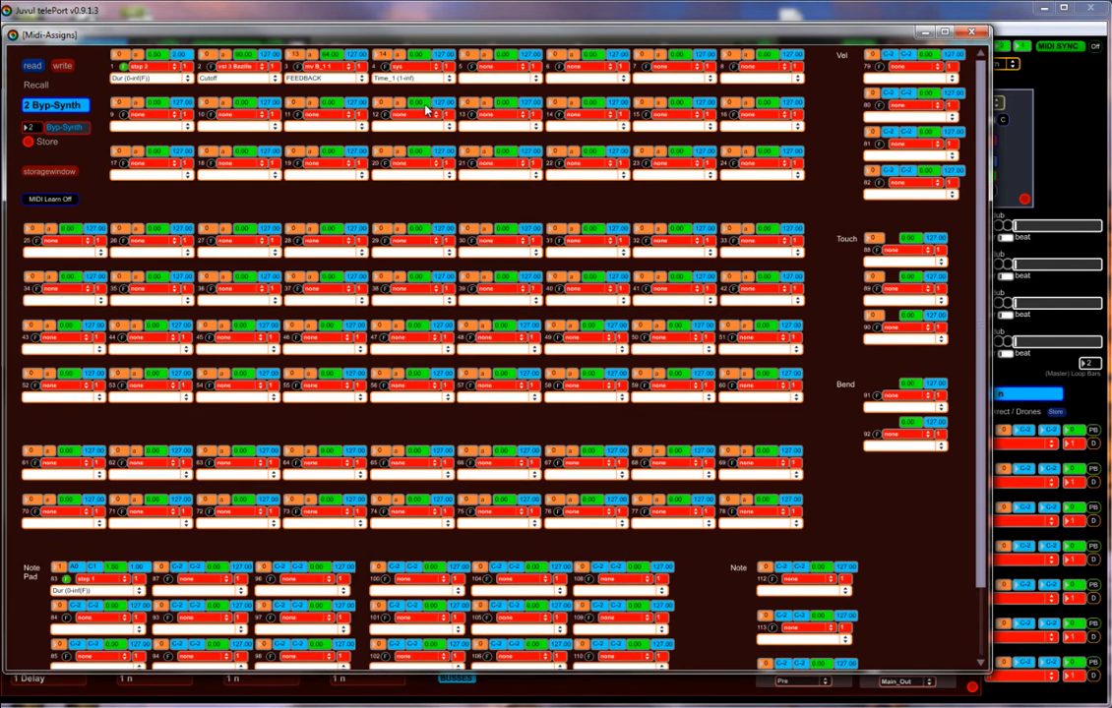
{"action": "left_click", "coordinate": [445, 56]}
{"action": "left_click", "coordinate": [972, 33]}
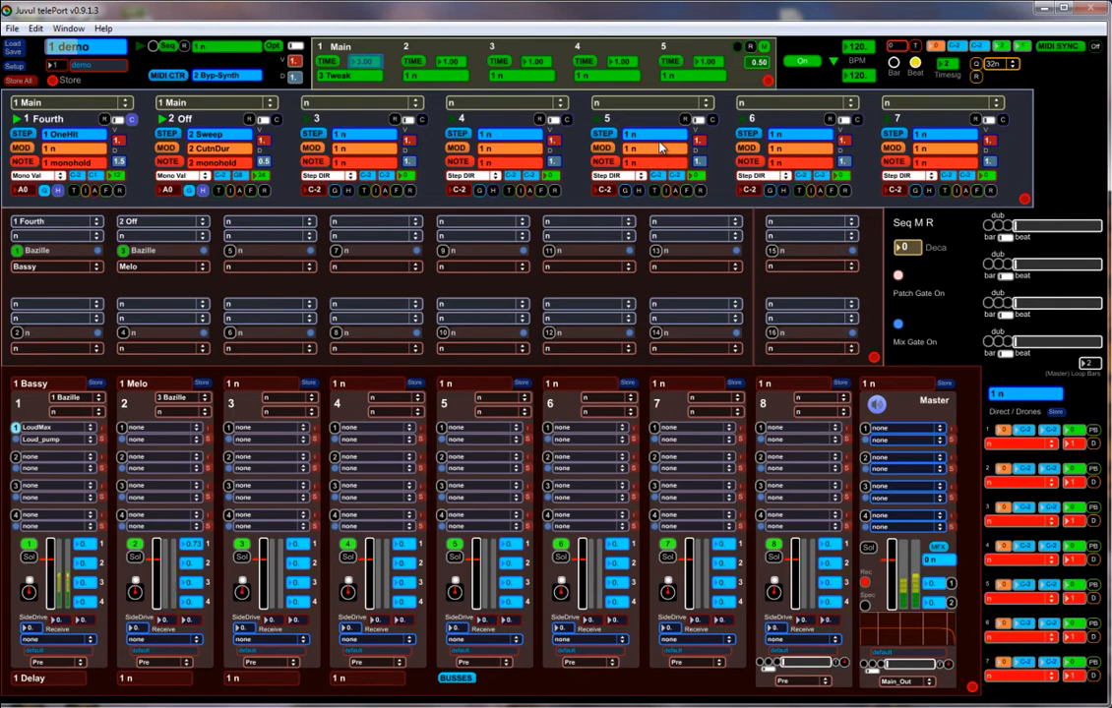
In the Off sequencer's modulation settings, assign mod 2-1 to the sys target Time_1 and switch it on.
{"action": "left_click", "coordinate": [170, 134]}
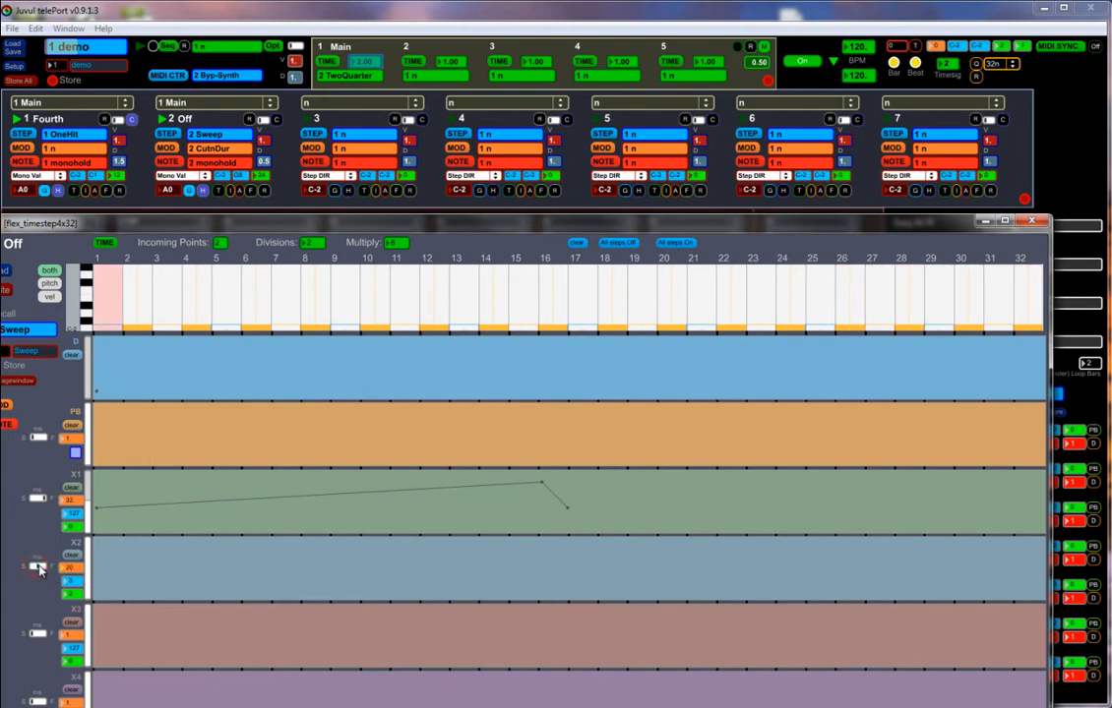
{"action": "left_click_drag", "start_coordinate": [194, 226], "coordinate": [220, 160]}
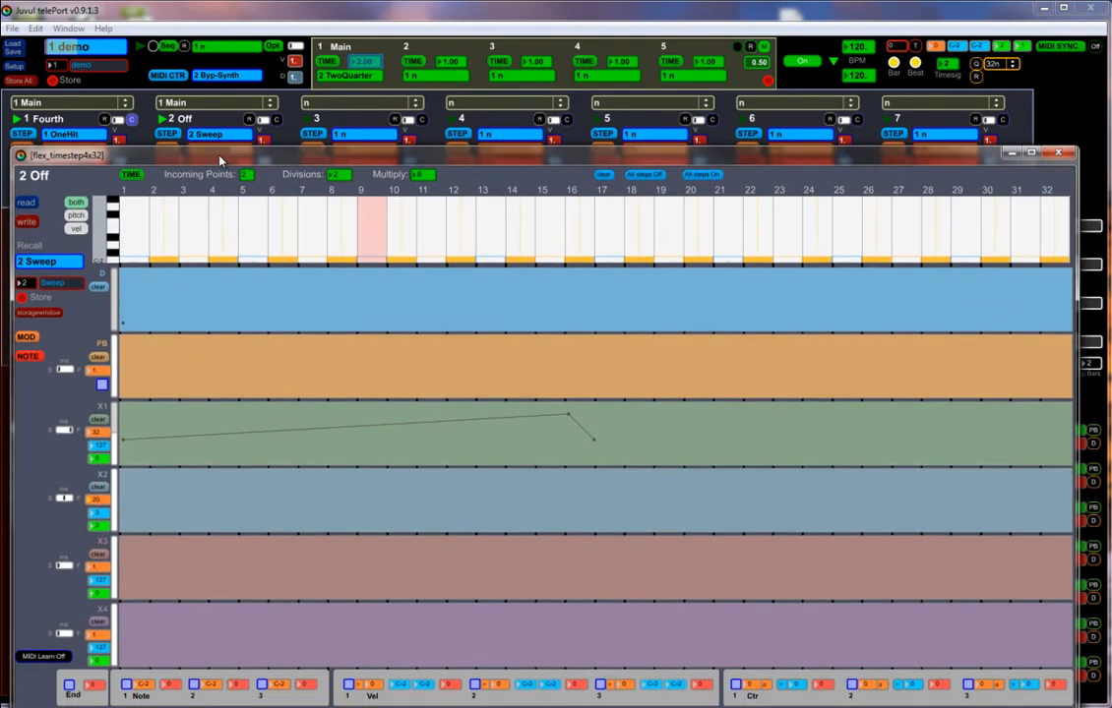
{"action": "left_click", "coordinate": [28, 337]}
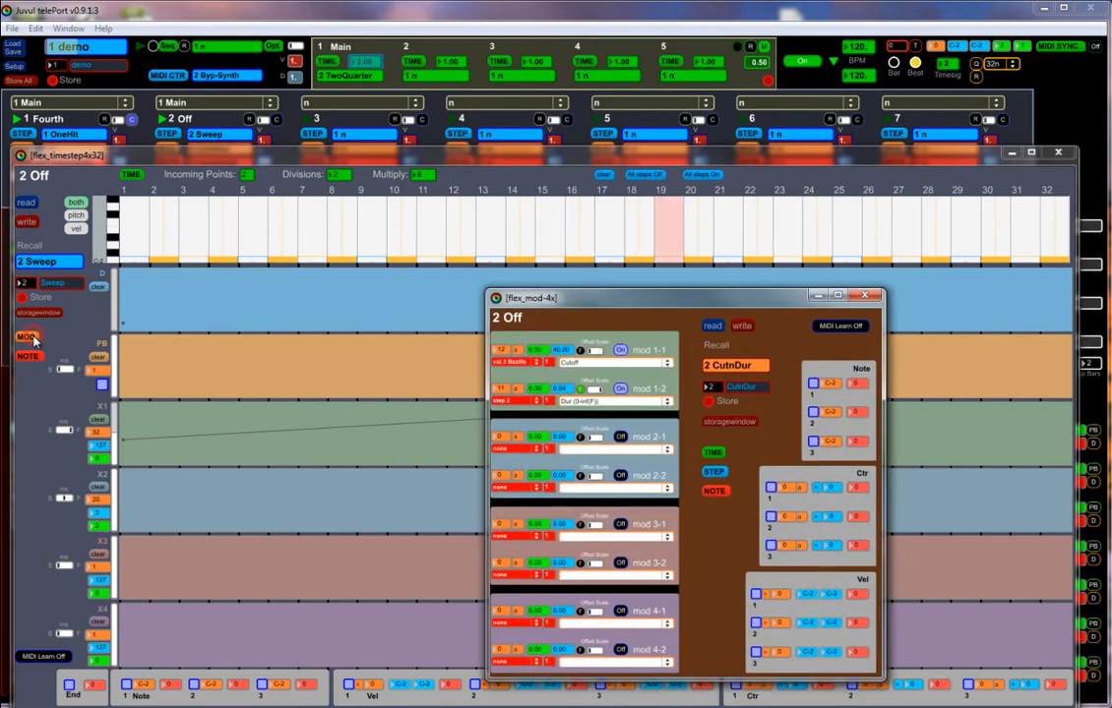
{"action": "left_click", "coordinate": [521, 454]}
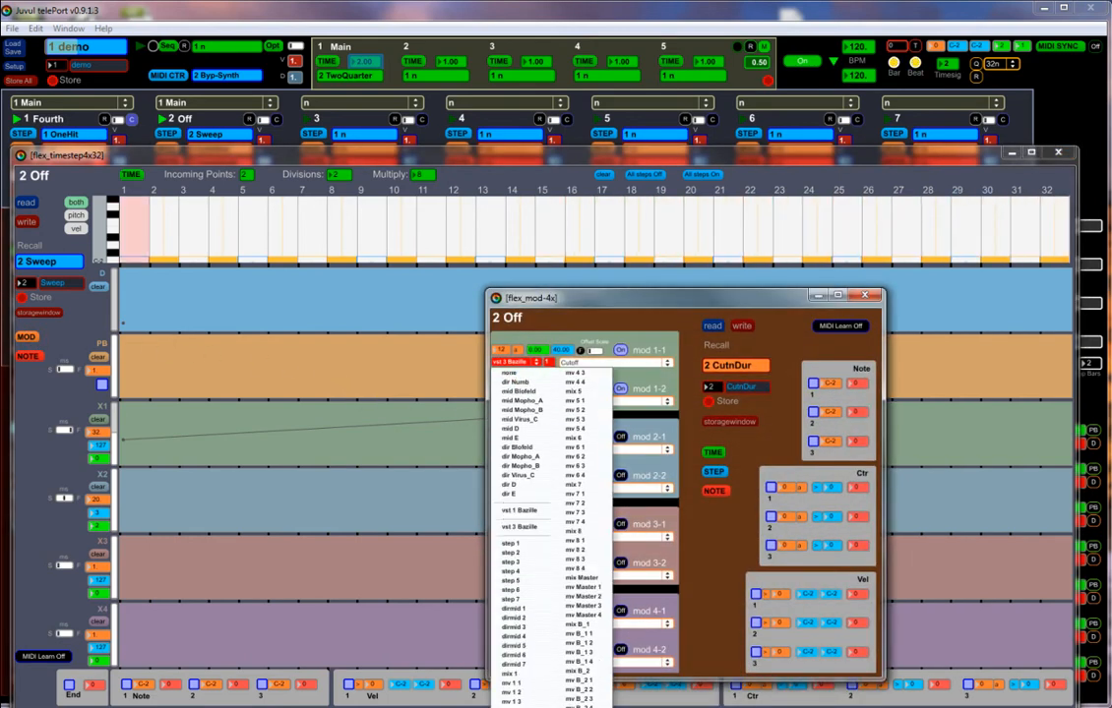
{"action": "left_click", "coordinate": [578, 597]}
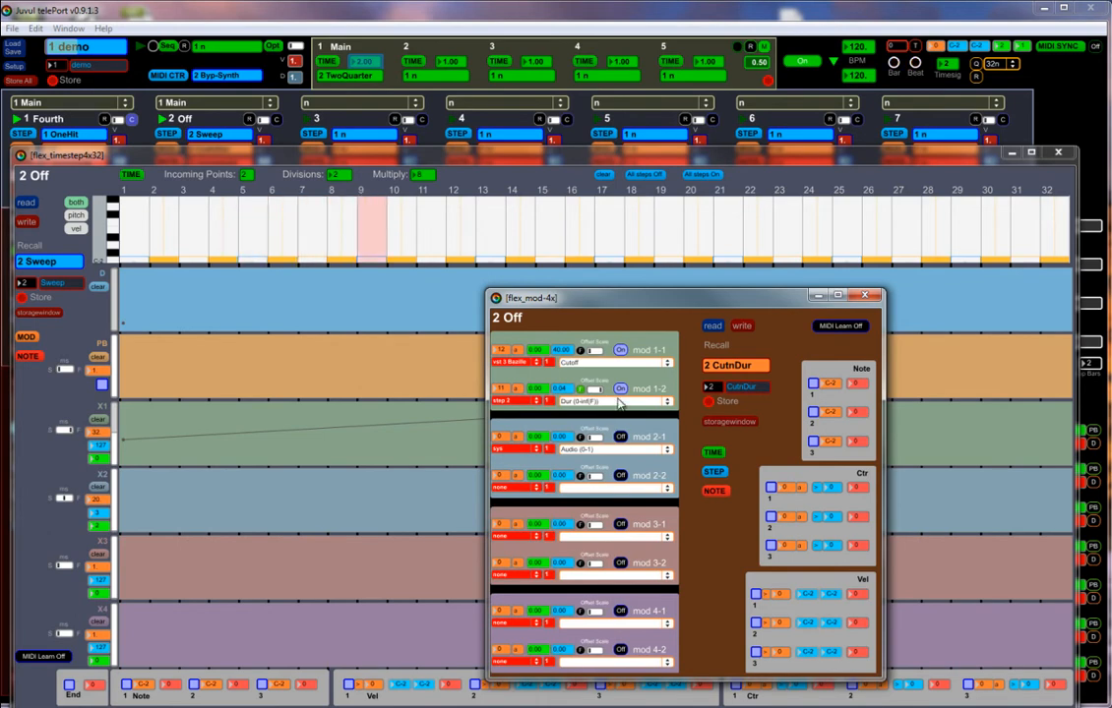
{"action": "left_click", "coordinate": [614, 451]}
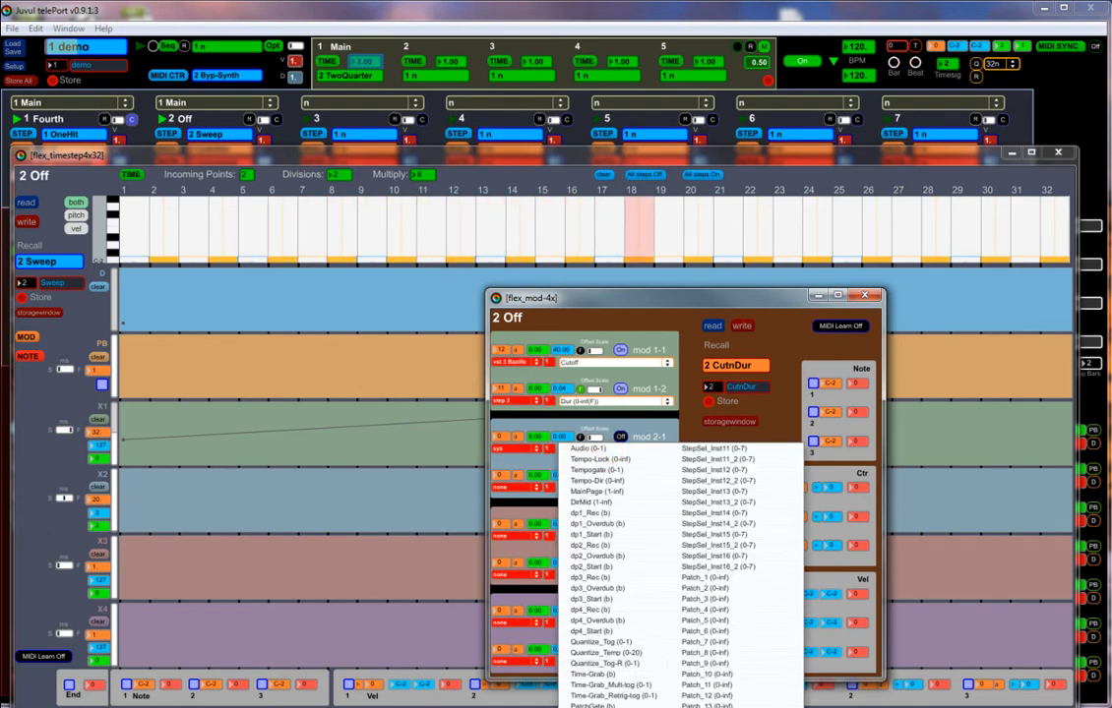
{"action": "left_click", "coordinate": [596, 705]}
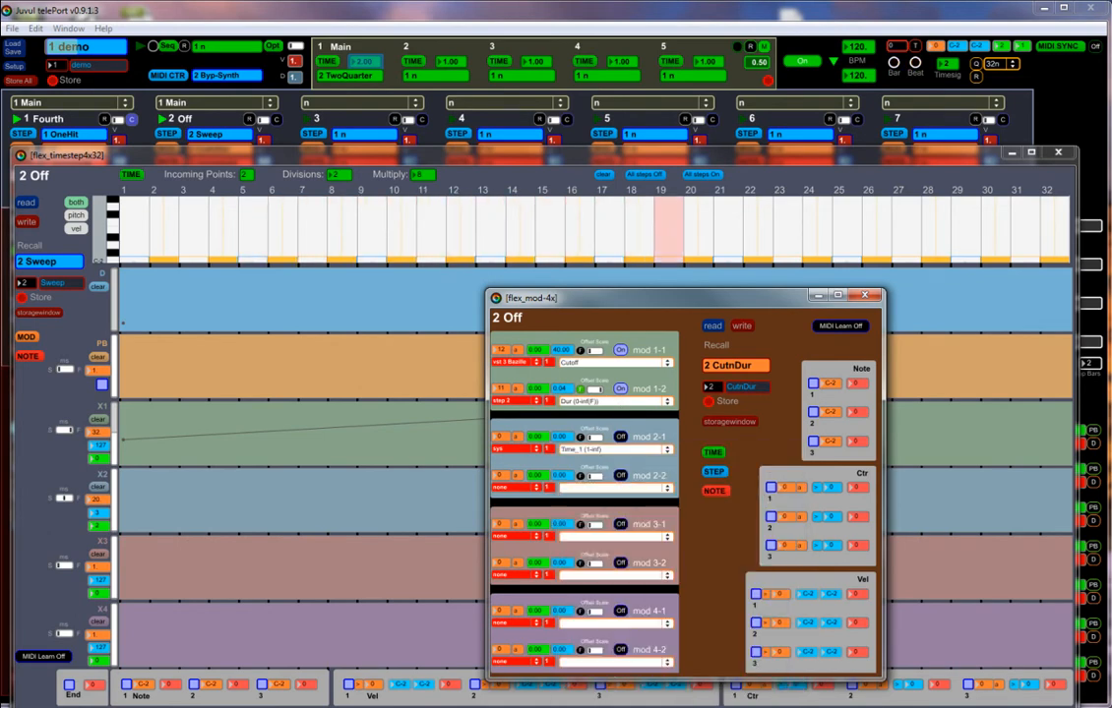
{"action": "left_click", "coordinate": [621, 438]}
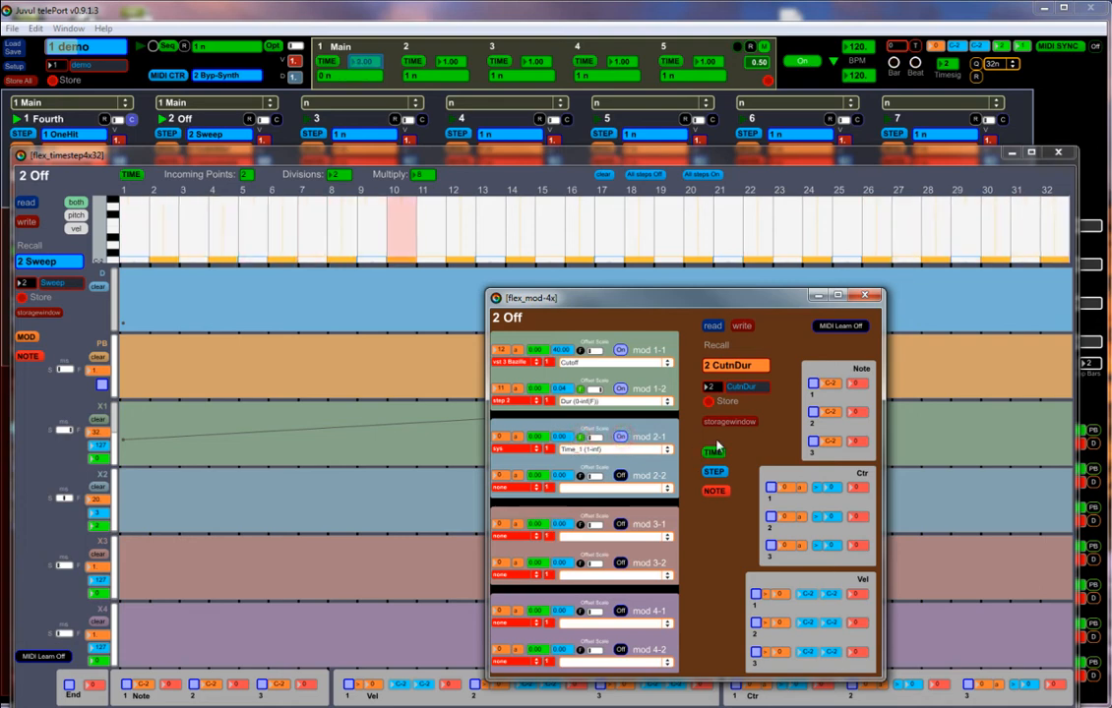
{"action": "left_click", "coordinate": [862, 300]}
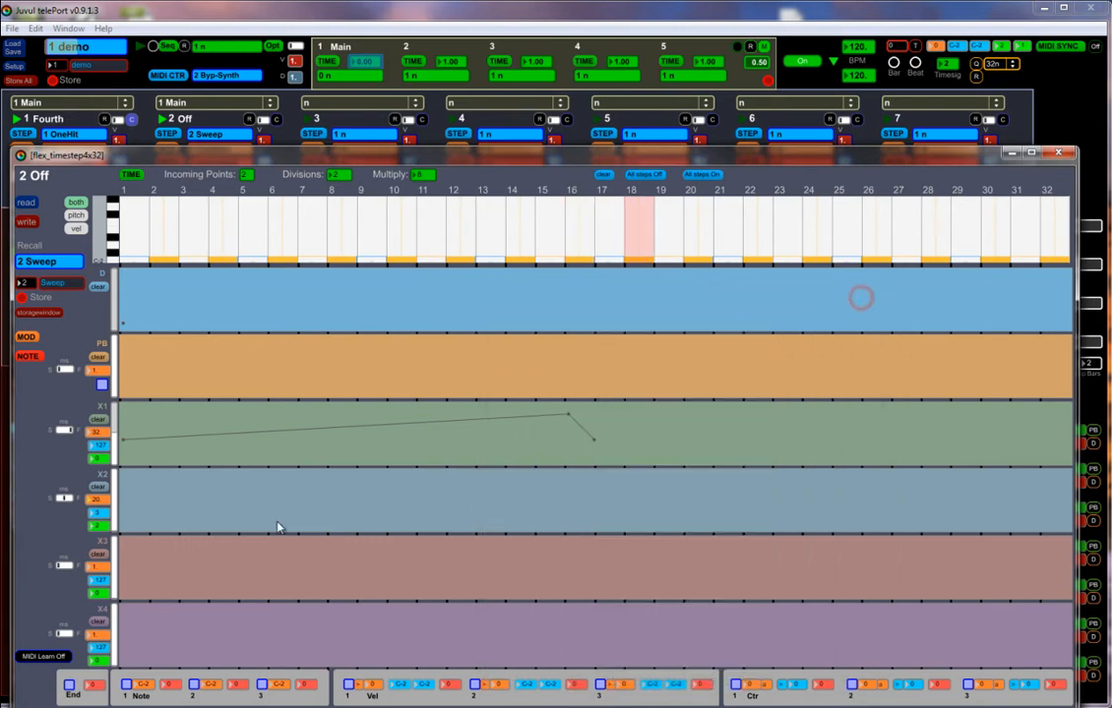
Draw an X2 curve staying at 2 until about step 15, high from about step 18 to 31, then dropping; check the Main route.
{"action": "left_click", "coordinate": [210, 511]}
{"action": "left_click_drag", "start_coordinate": [142, 533], "coordinate": [100, 539]}
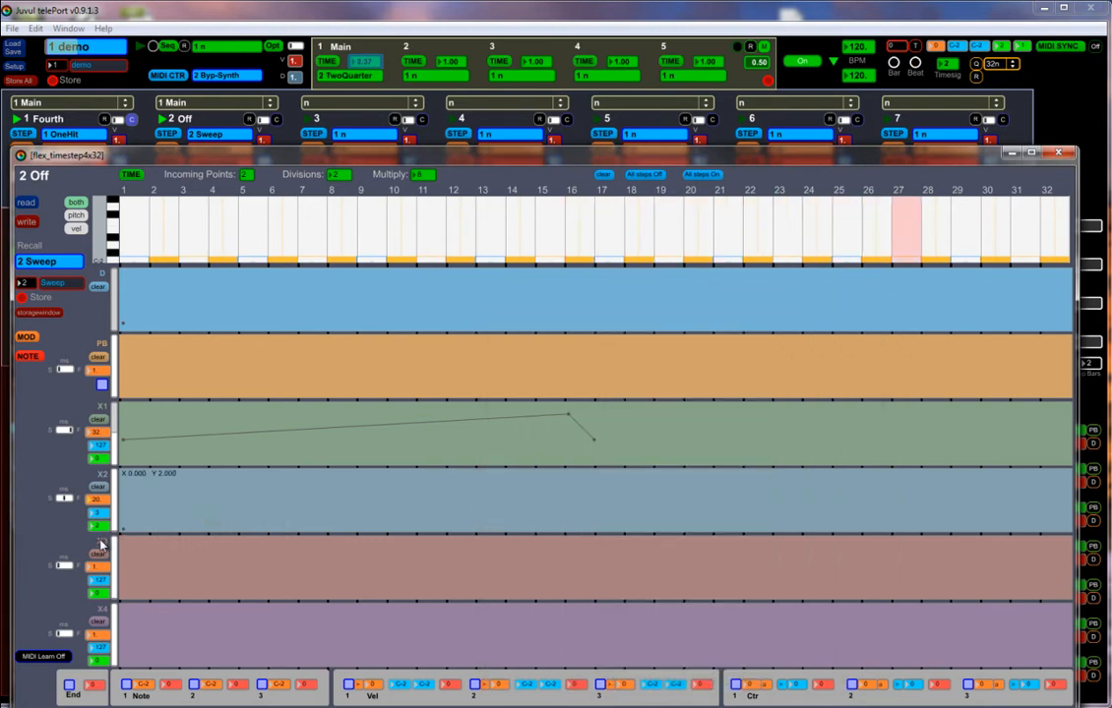
{"action": "left_click_drag", "start_coordinate": [375, 513], "coordinate": [558, 555]}
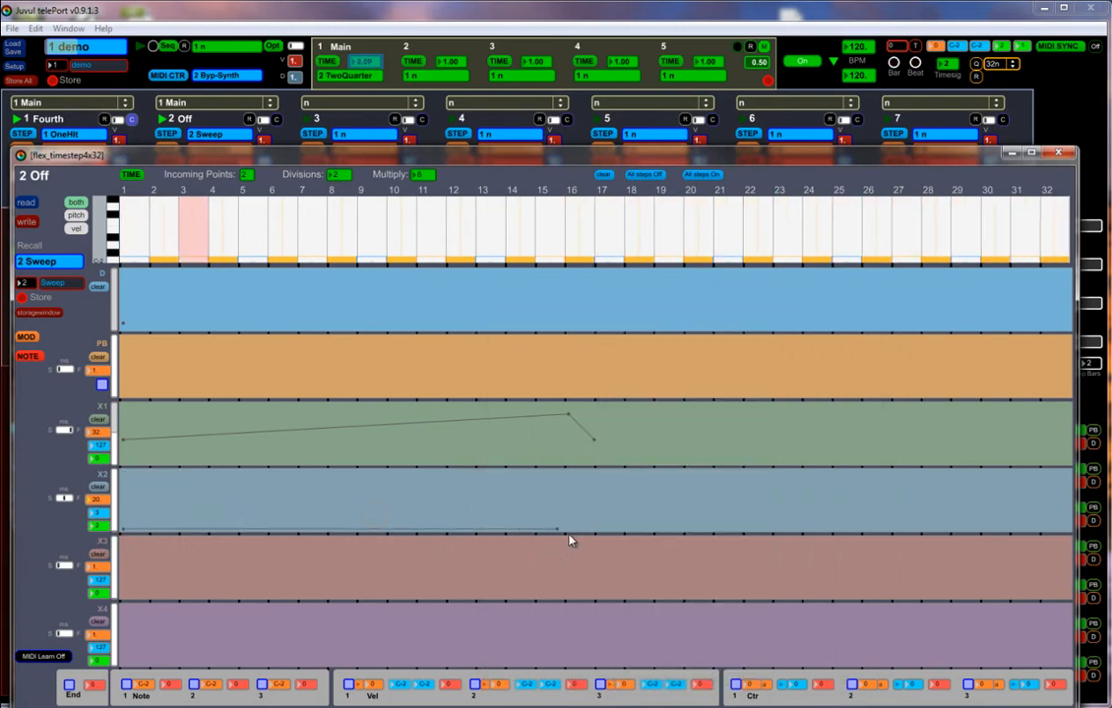
{"action": "left_click_drag", "start_coordinate": [615, 494], "coordinate": [645, 478]}
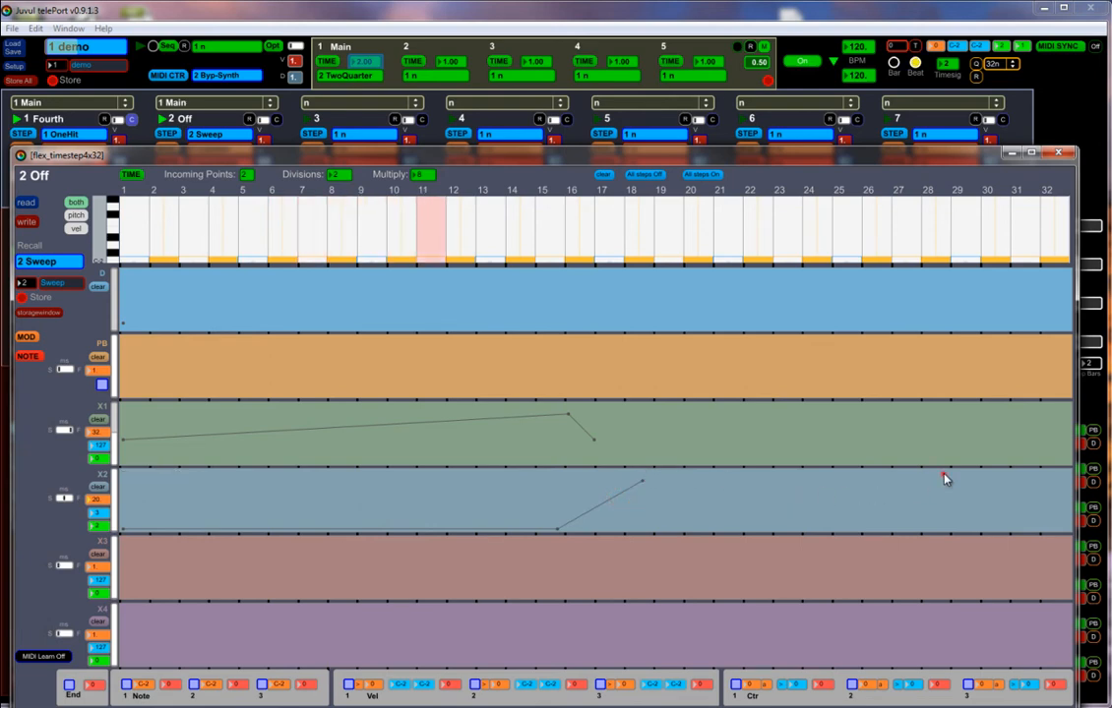
{"action": "left_click_drag", "start_coordinate": [943, 479], "coordinate": [990, 481]}
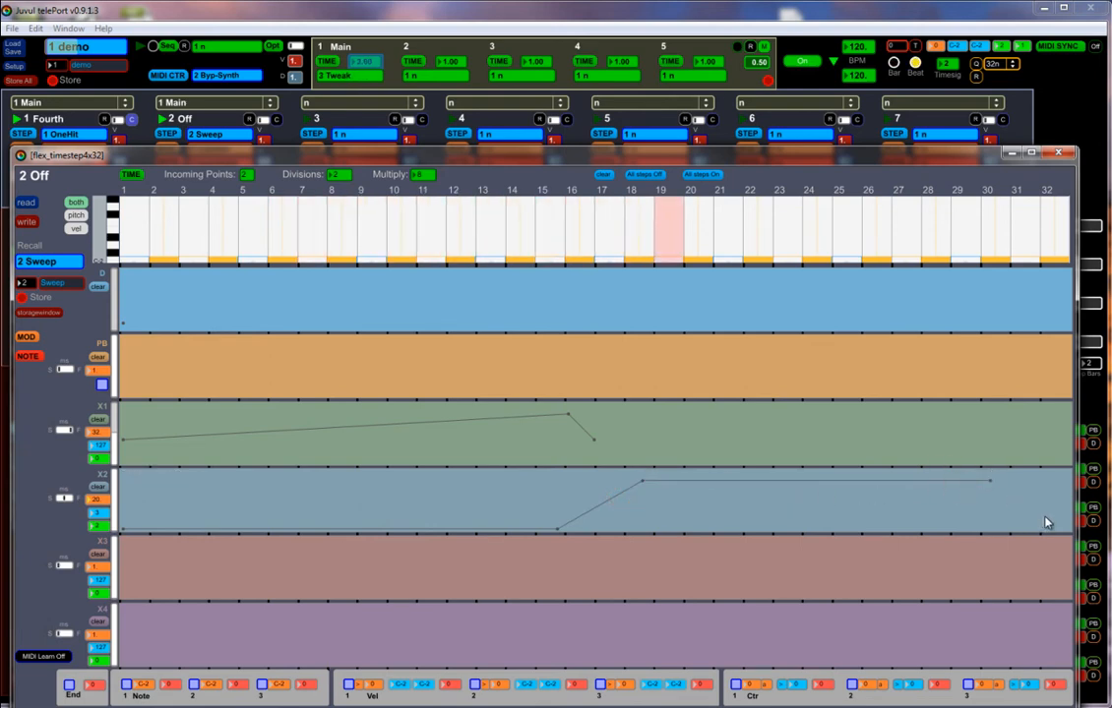
{"action": "left_click_drag", "start_coordinate": [1046, 522], "coordinate": [1051, 529]}
{"action": "left_click", "coordinate": [990, 481]}
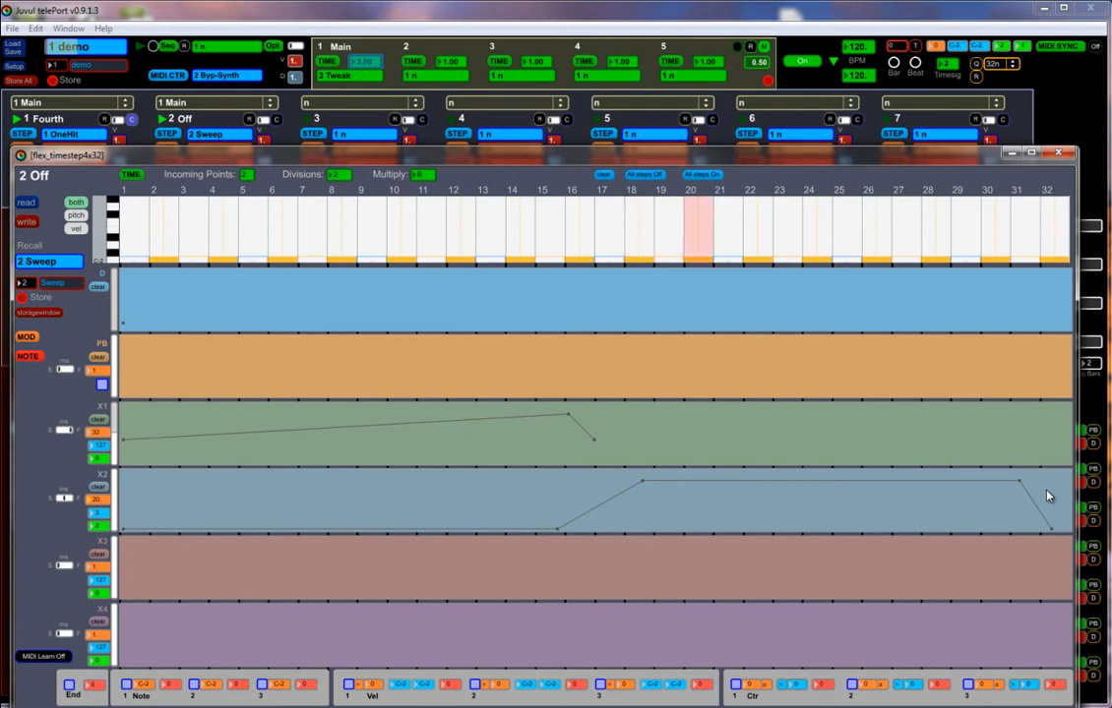
{"action": "left_click", "coordinate": [137, 177]}
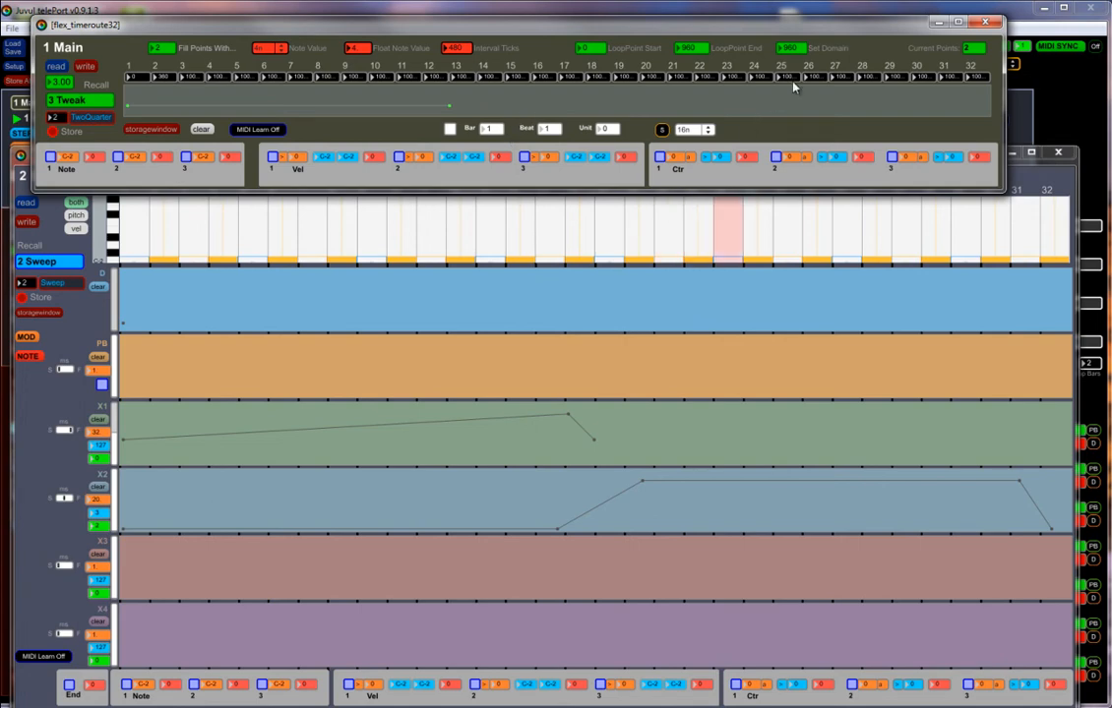
{"action": "left_click", "coordinate": [985, 22]}
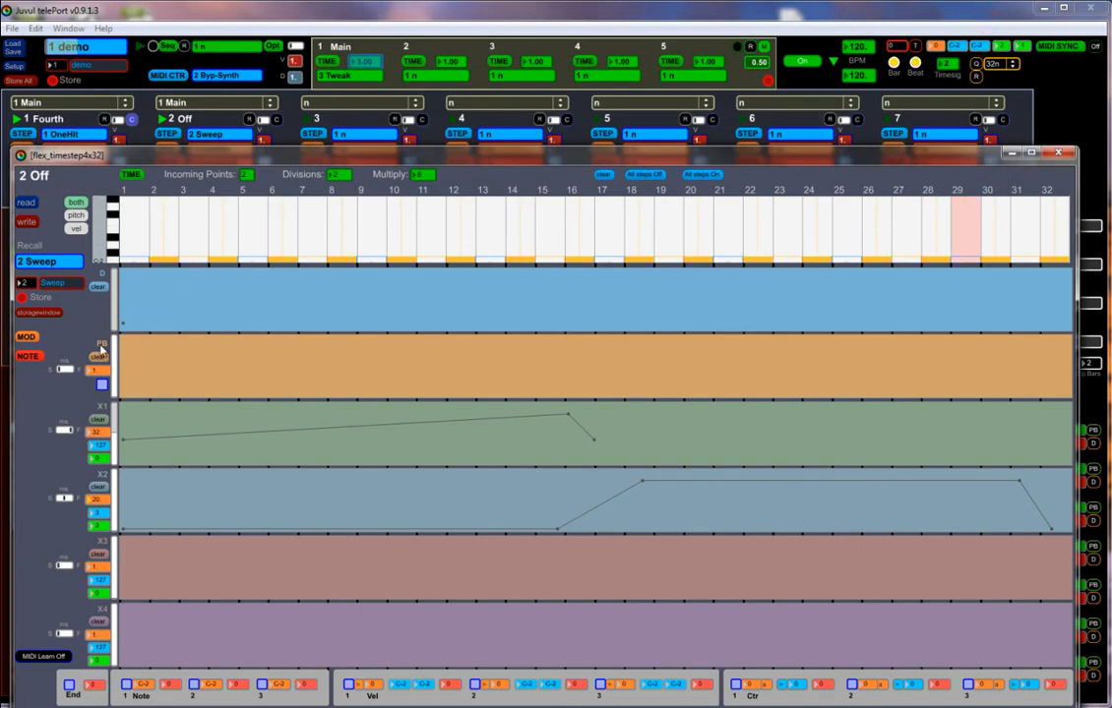
Clear the Off sequencer's X2 curve and recall modulation preset 2 CutnDur to drop the time route modulation.
{"action": "left_click", "coordinate": [99, 488]}
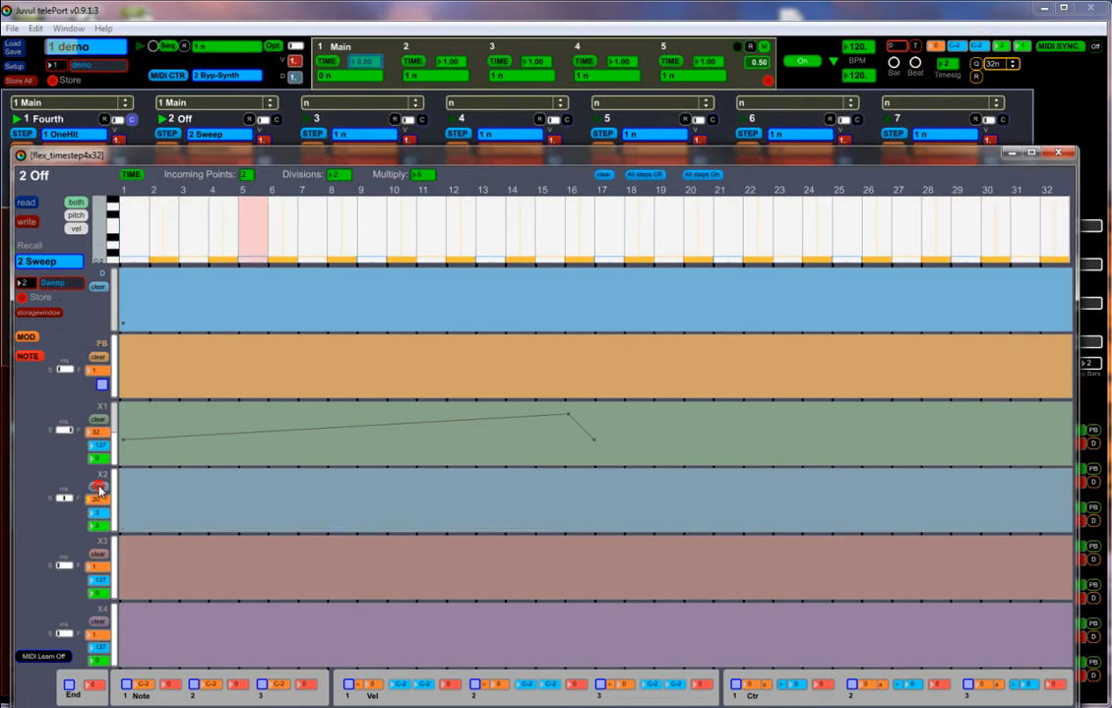
{"action": "left_click", "coordinate": [35, 338]}
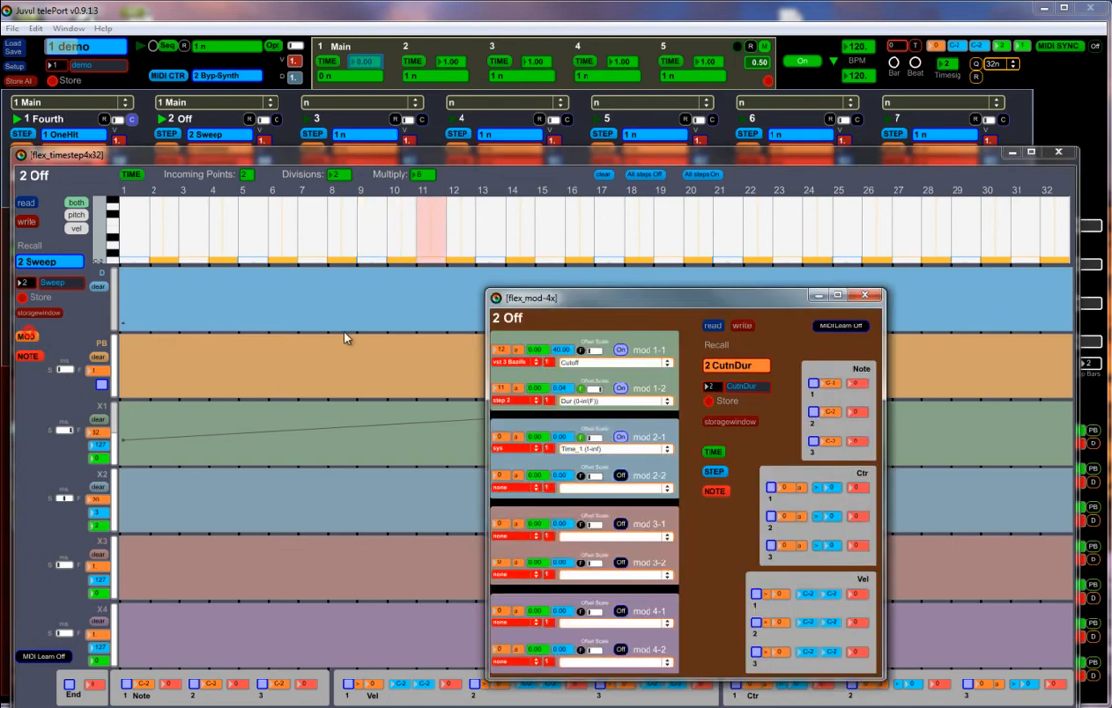
{"action": "left_click", "coordinate": [730, 366]}
{"action": "left_click", "coordinate": [736, 366]}
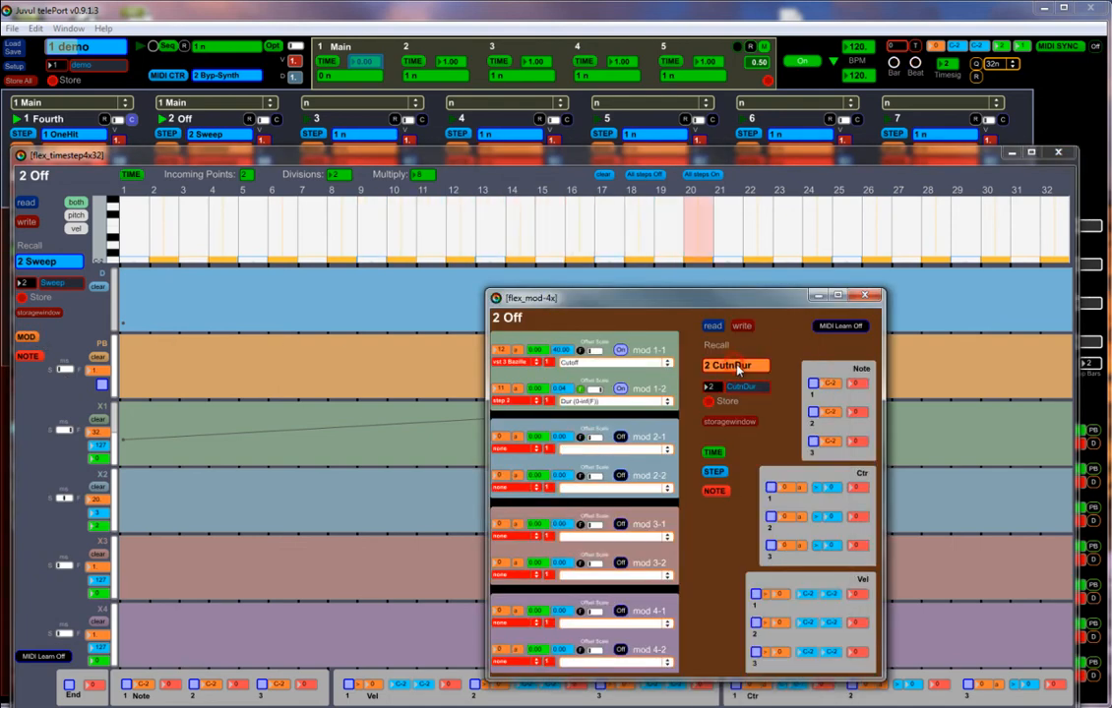
{"action": "left_click", "coordinate": [866, 296]}
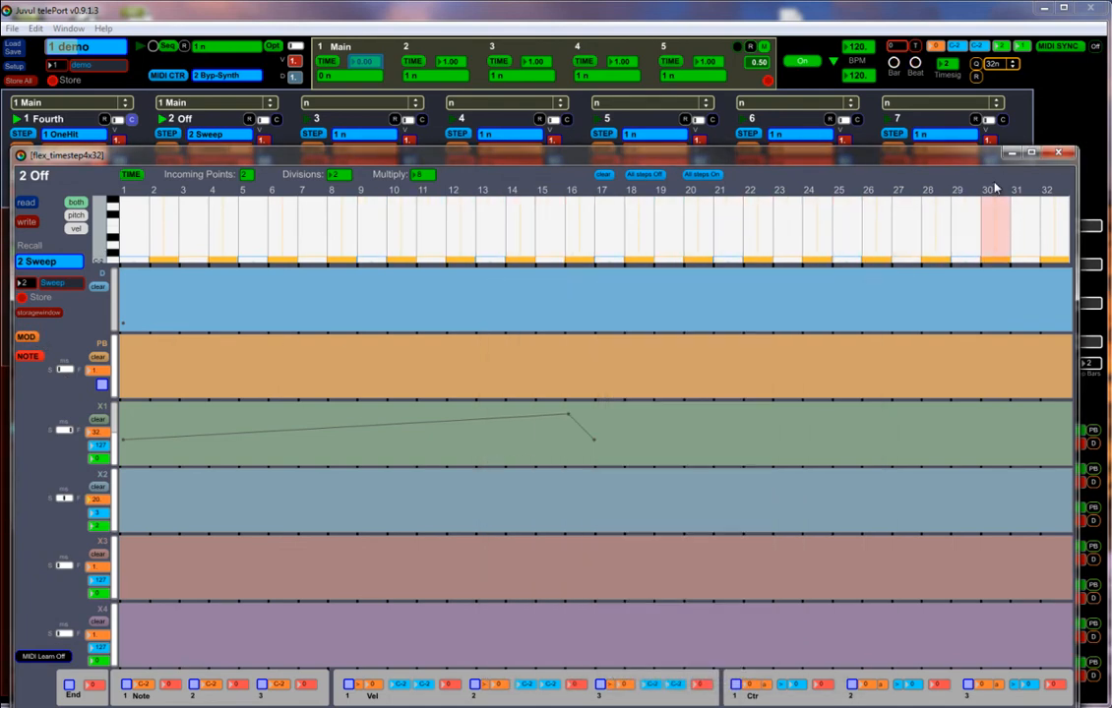
Set the Off sequencer's step Multiply value to 1.
{"action": "left_click", "coordinate": [423, 178]}
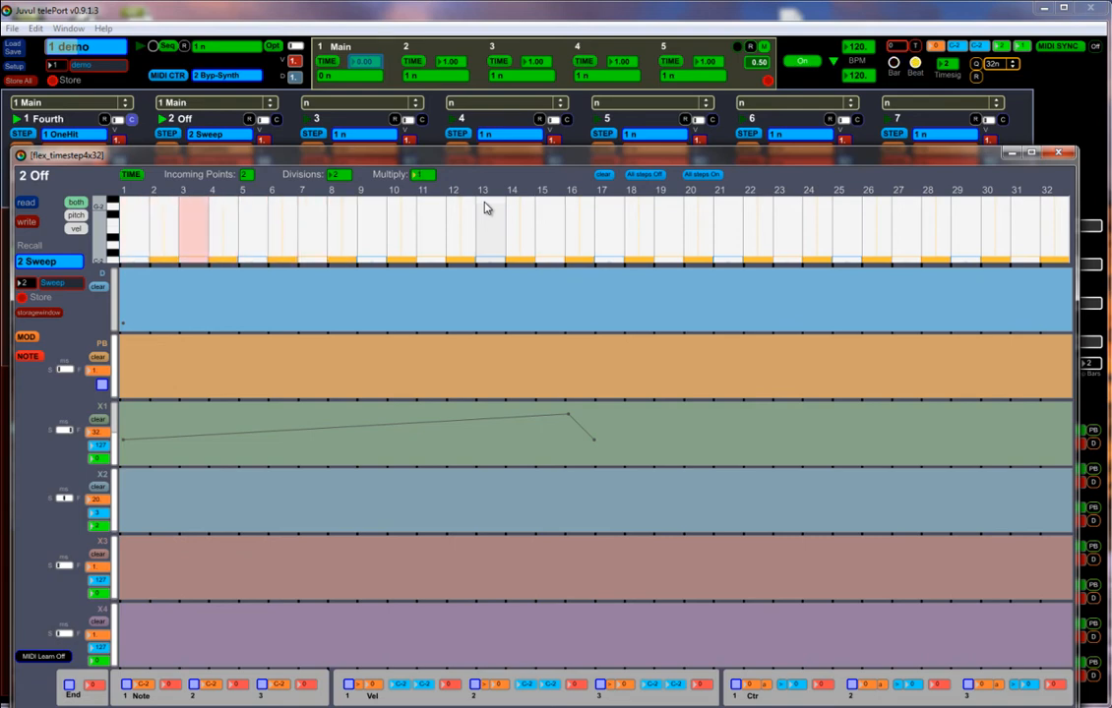
{"action": "key", "text": "Up"}
{"action": "key", "text": "Down"}
Map MIDI controller 15 in assignment slot 5 to step 2's Multiply parameter with a range of 1.00 to 8.00.
{"action": "left_click", "coordinate": [169, 75]}
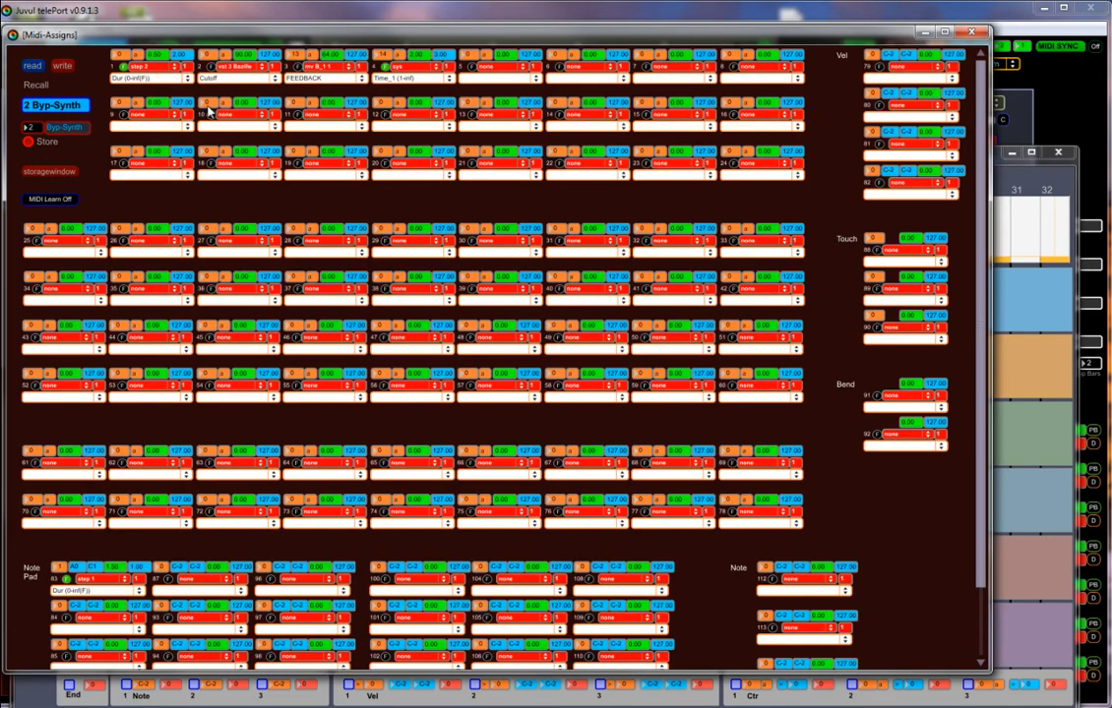
{"action": "left_click", "coordinate": [504, 65]}
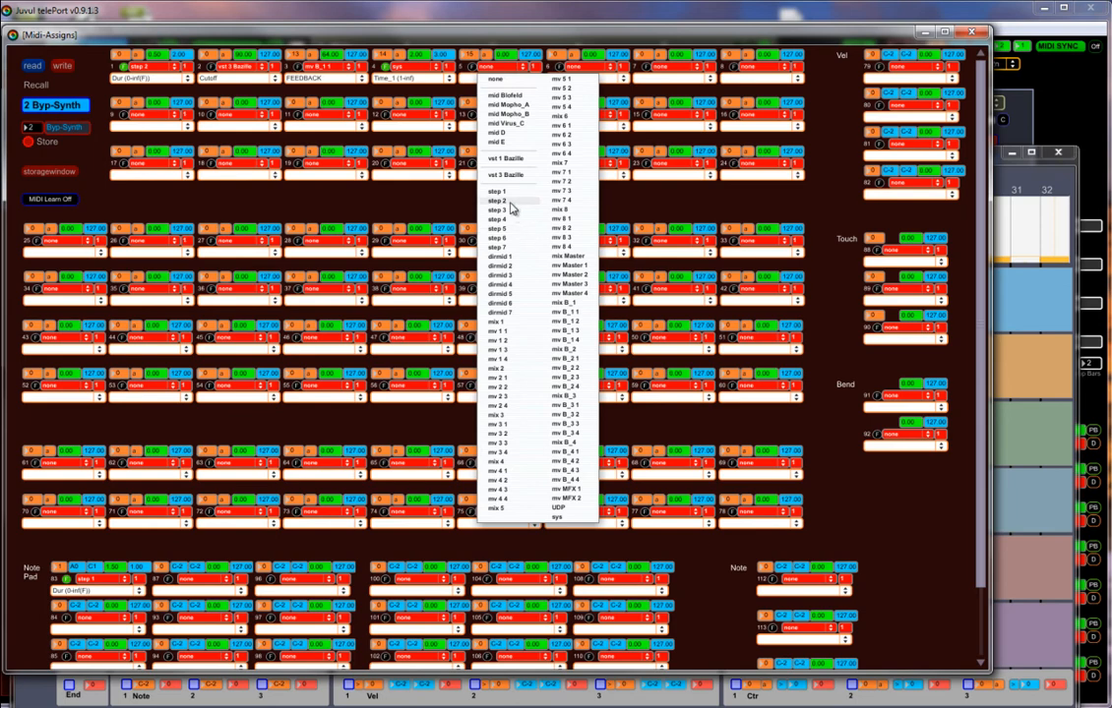
{"action": "left_click", "coordinate": [498, 201]}
{"action": "left_click", "coordinate": [511, 79]}
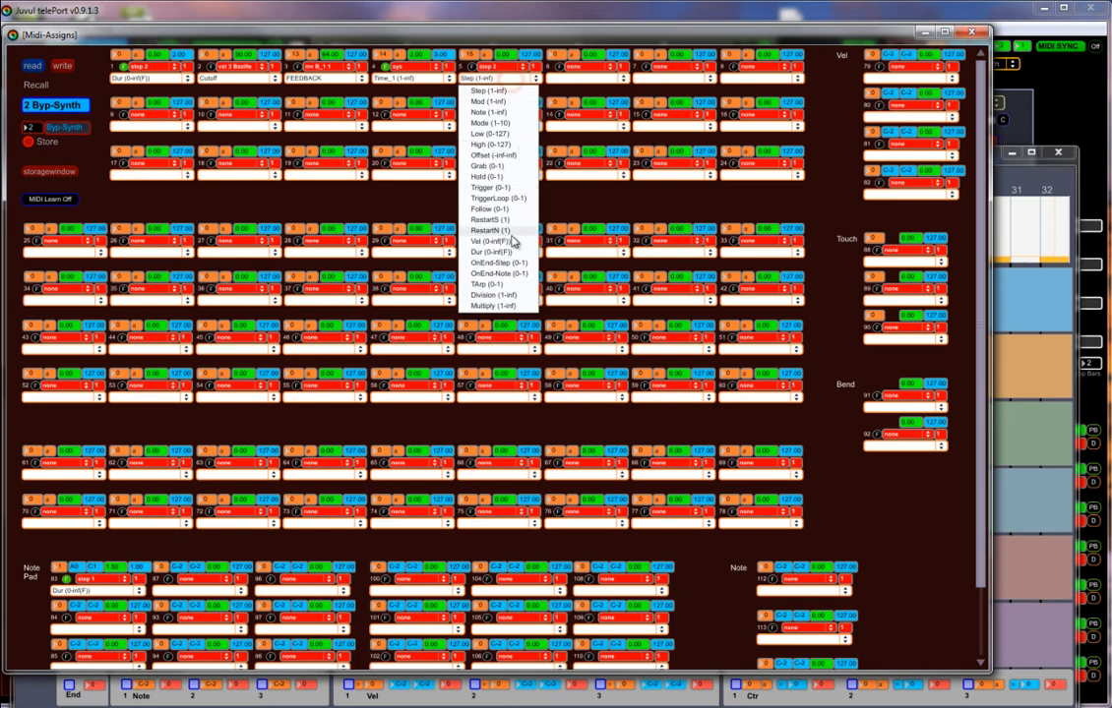
{"action": "left_click", "coordinate": [503, 307]}
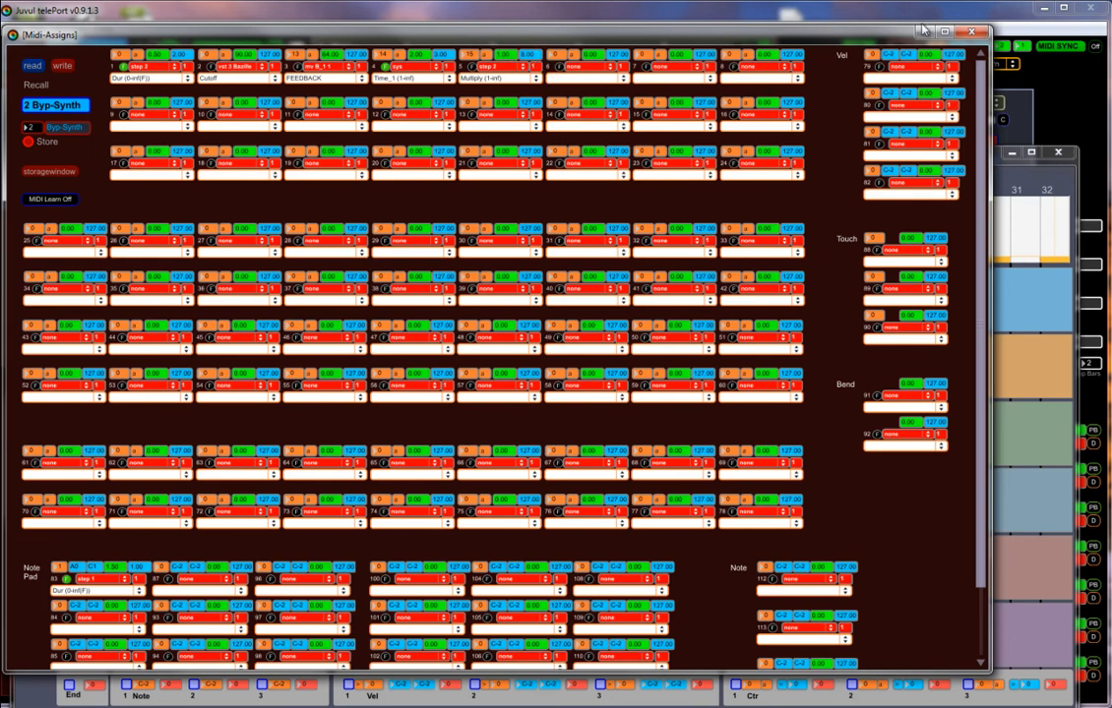
{"action": "left_click", "coordinate": [974, 34]}
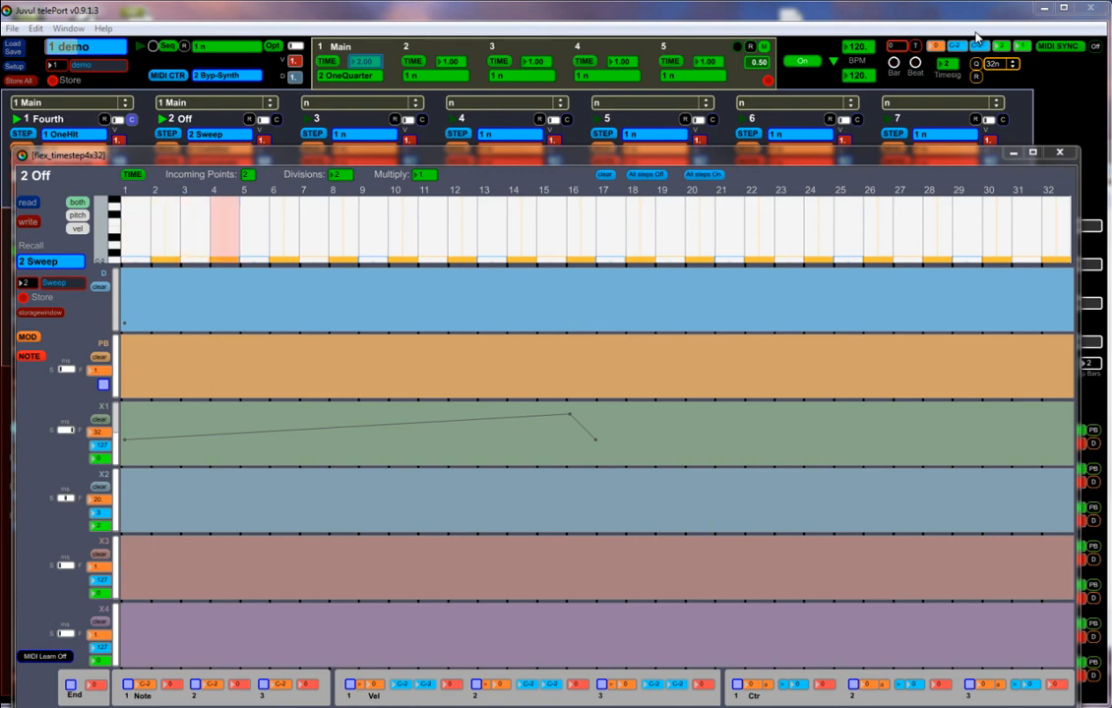
Close the Off sequencer's step editor and open the load and save window for the demo project.
{"action": "left_click", "coordinate": [1057, 156]}
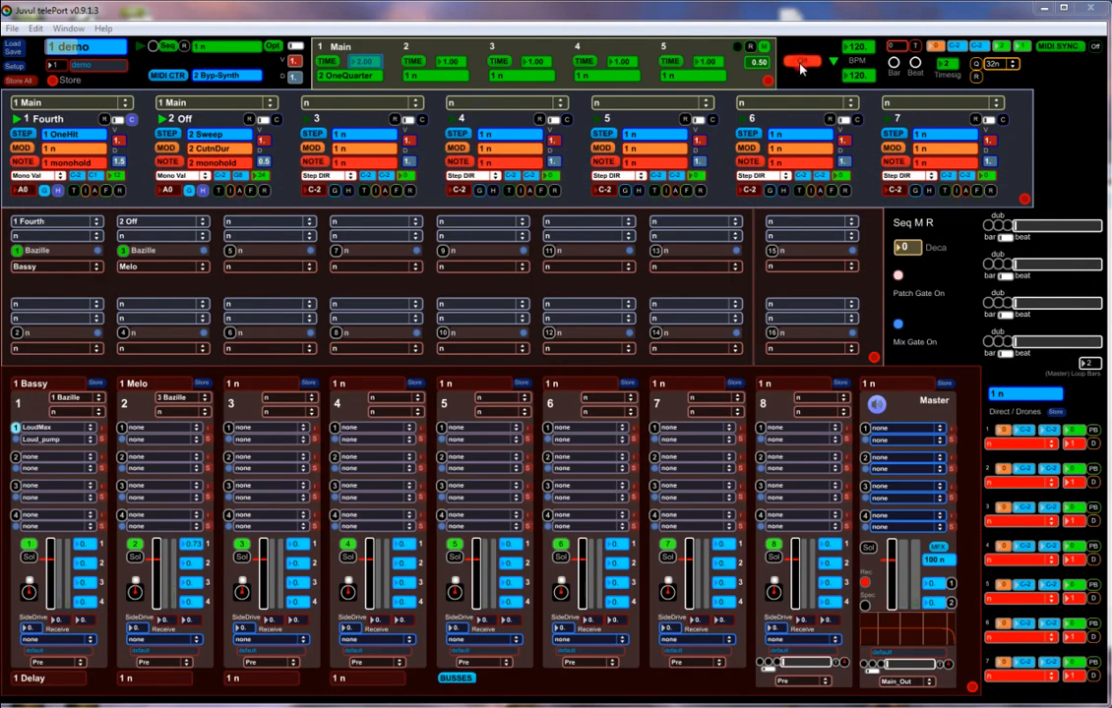
{"action": "left_click", "coordinate": [18, 51]}
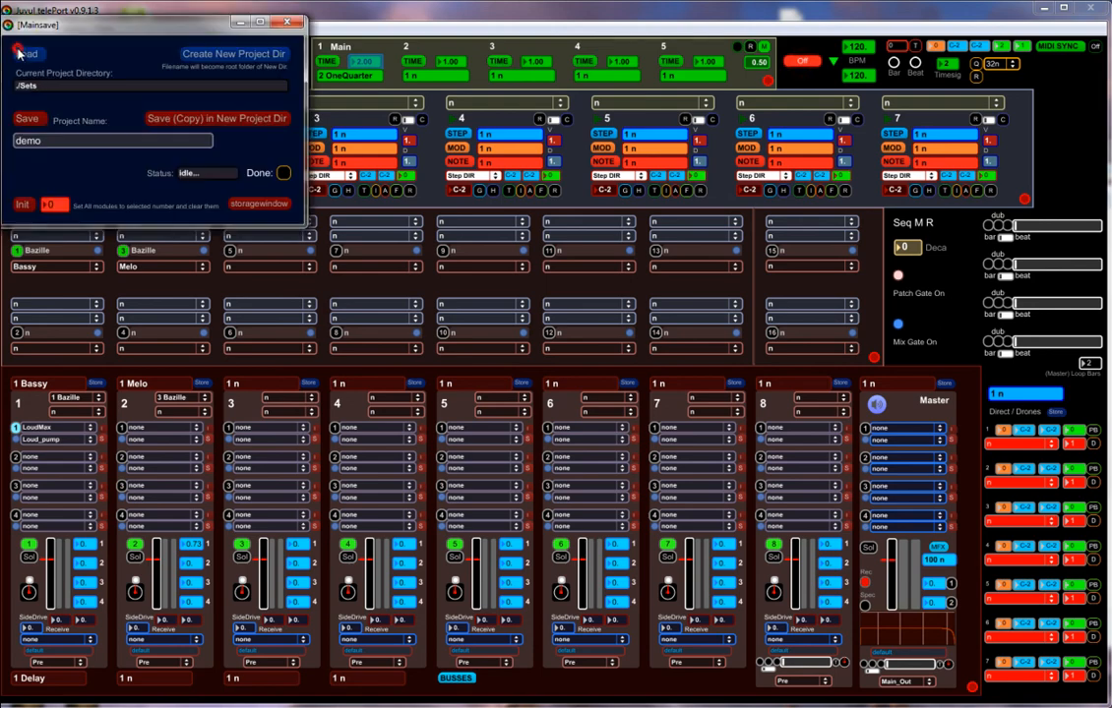